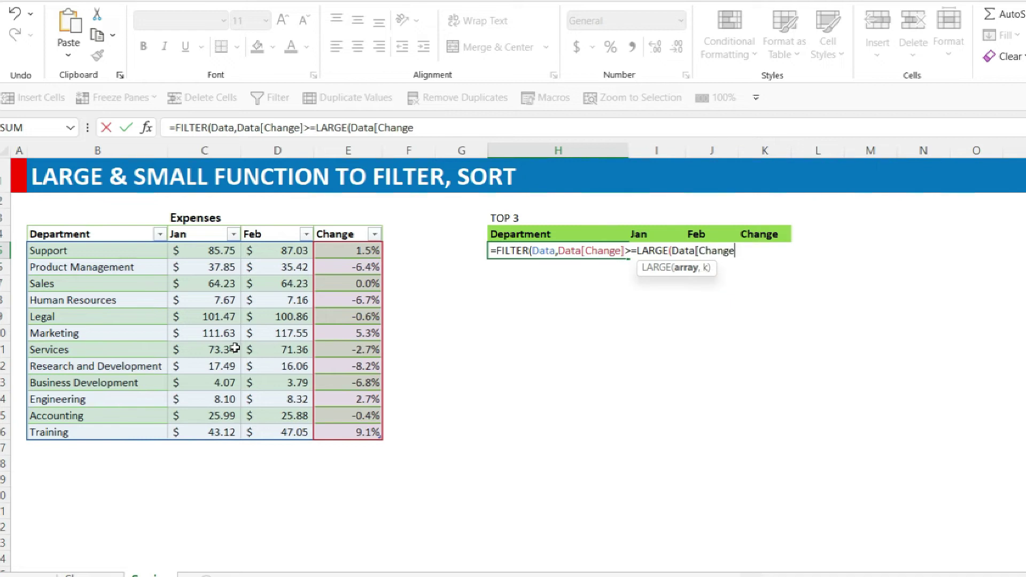
Close the TOP 3 formula with ],3) so LARGE takes the third-largest Change
text(])
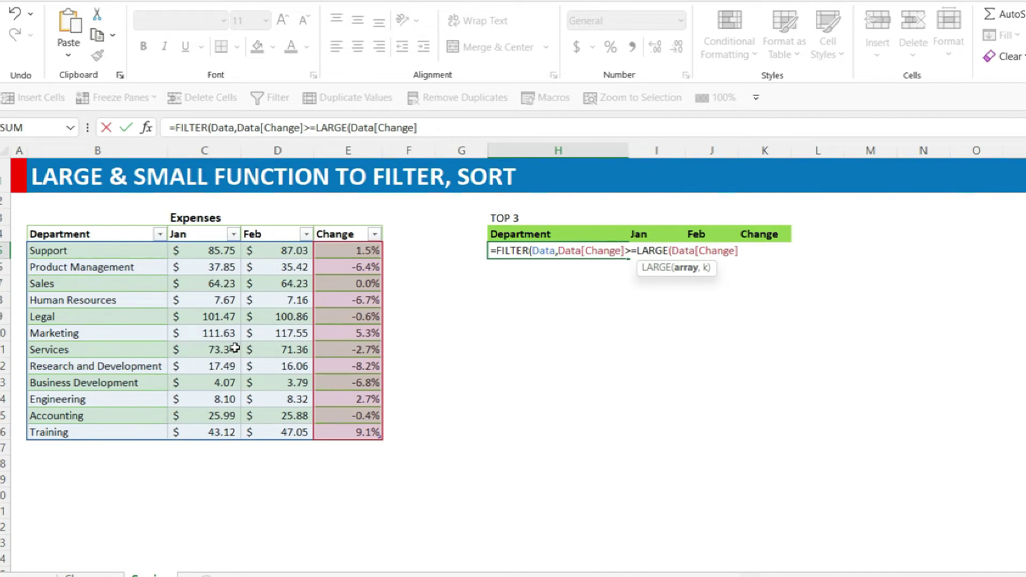
text(,)
text(3)
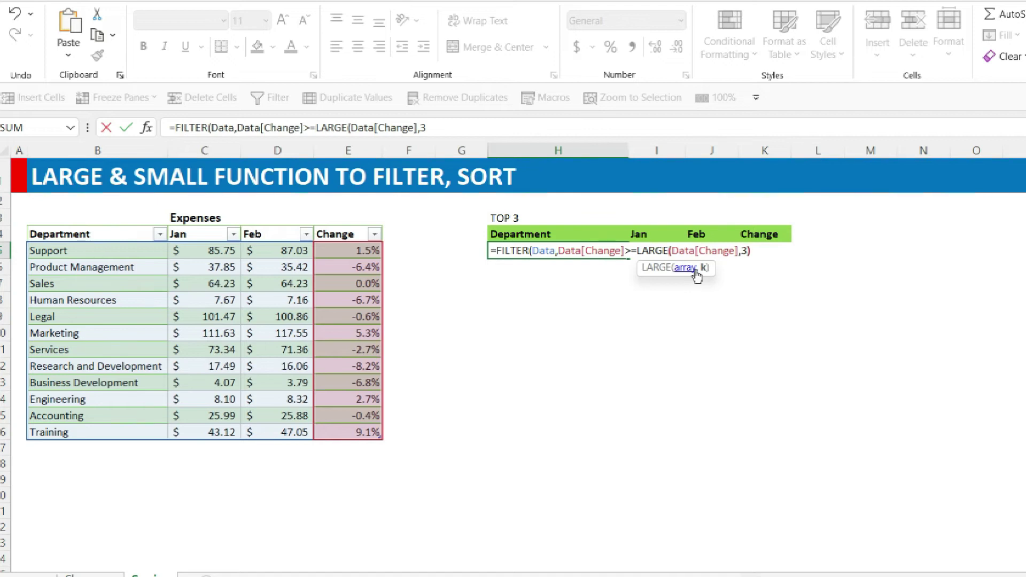
text())
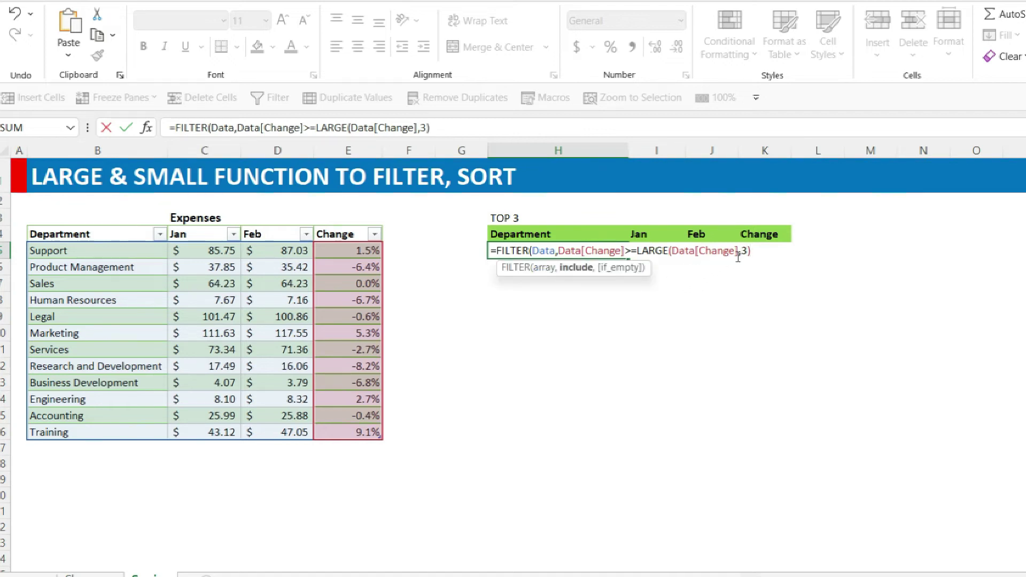
Check the LARGE value with F9, restore it, and enter the formula with Excel's suggested correction
drag(637, 251, 750, 251)
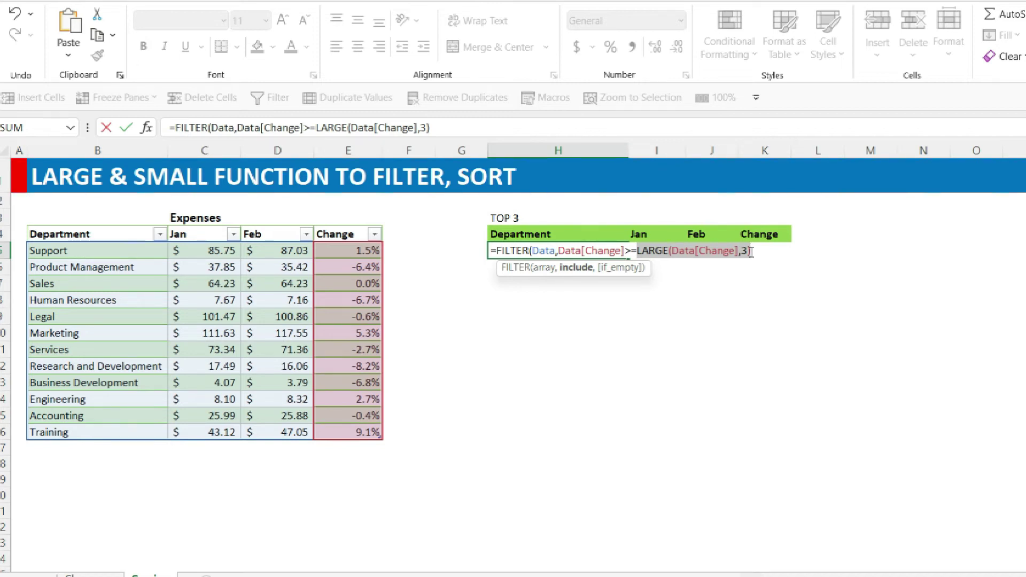
key(F9)
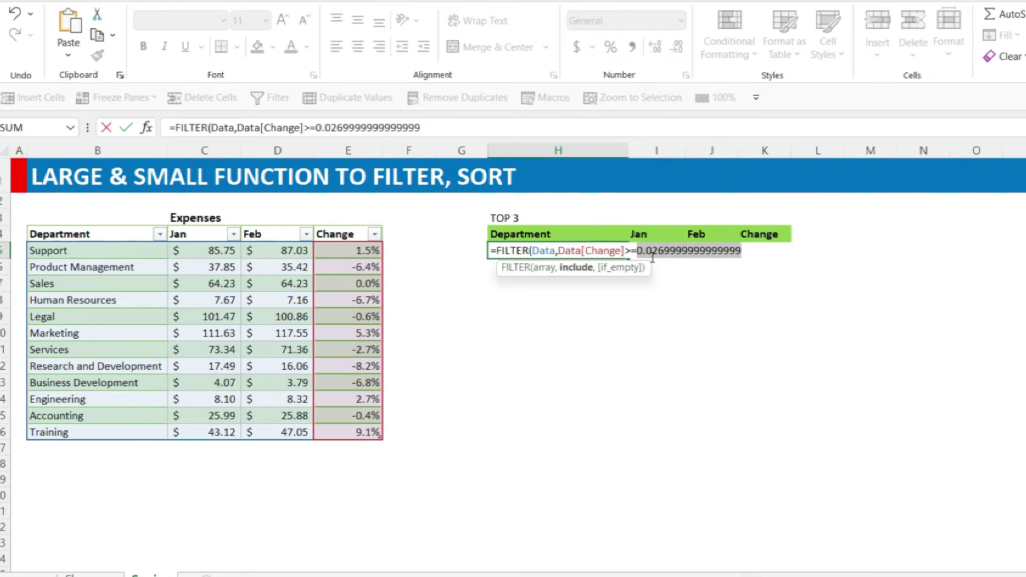
key(ctrl+z)
key(Return)
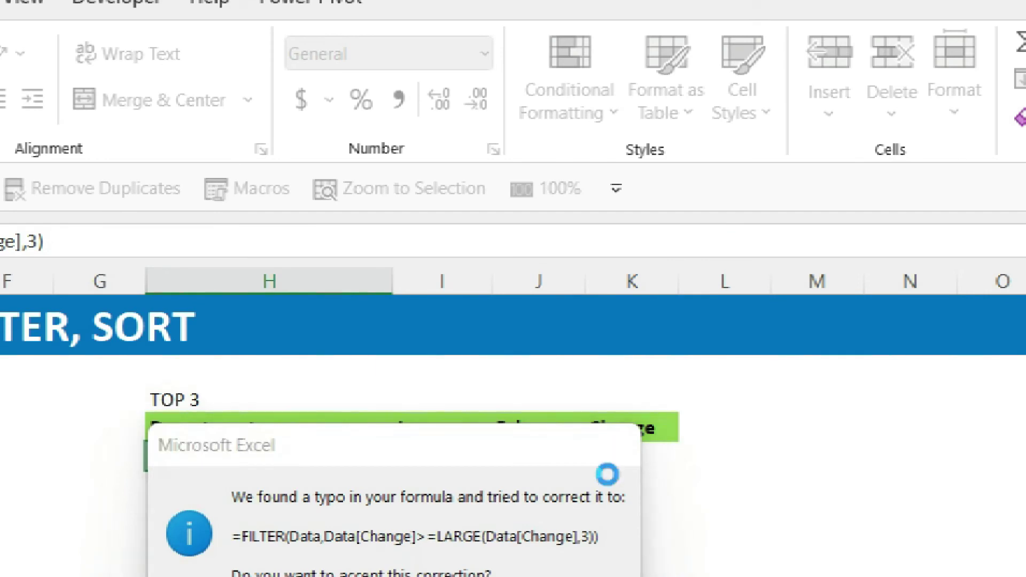
key(Return)
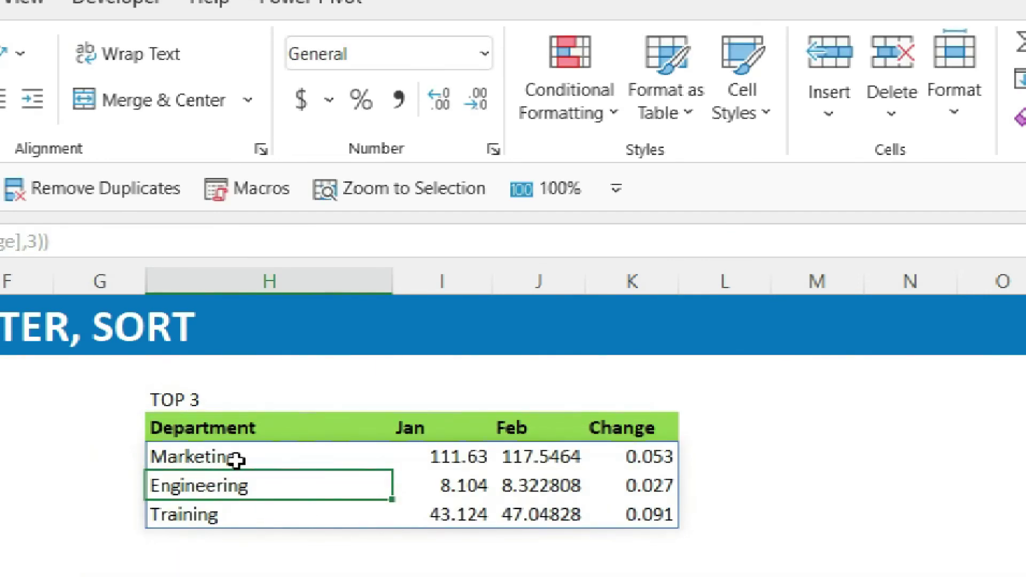
Format TOP 3 Jan and Feb as dollar amounts and Change as one-decimal percentages
drag(463, 453, 558, 516)
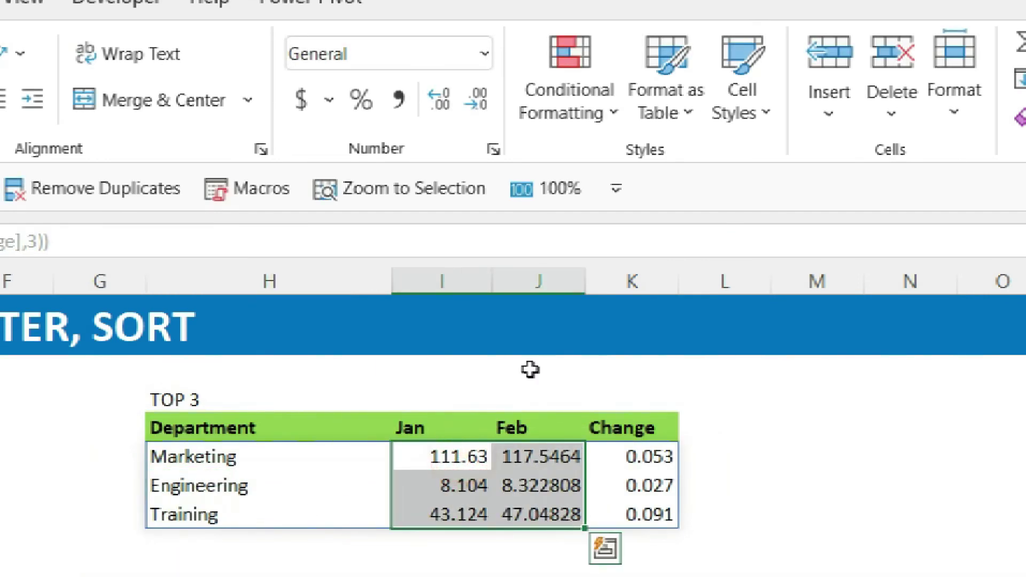
click(303, 102)
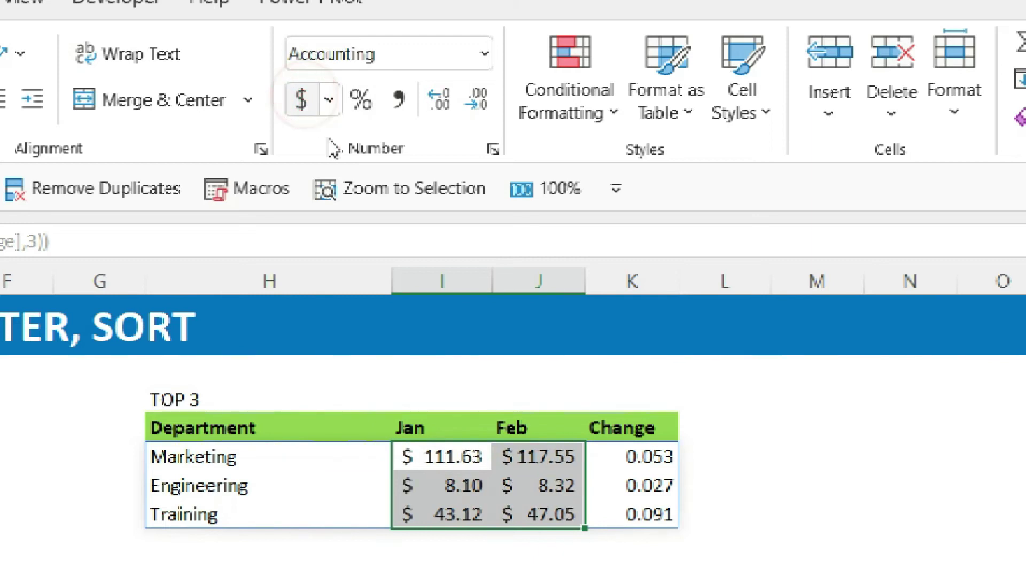
drag(632, 455, 655, 514)
click(394, 99)
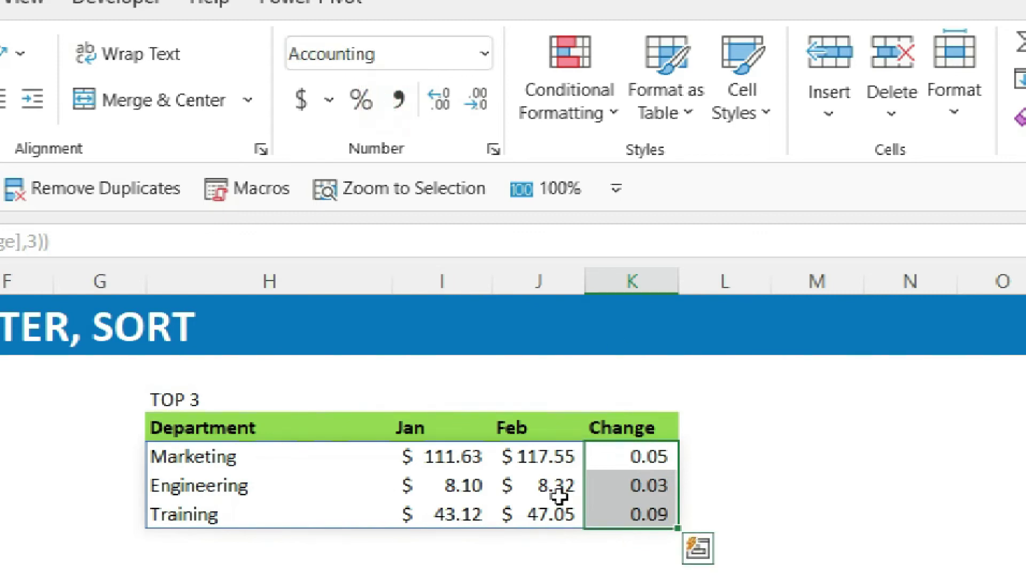
click(362, 100)
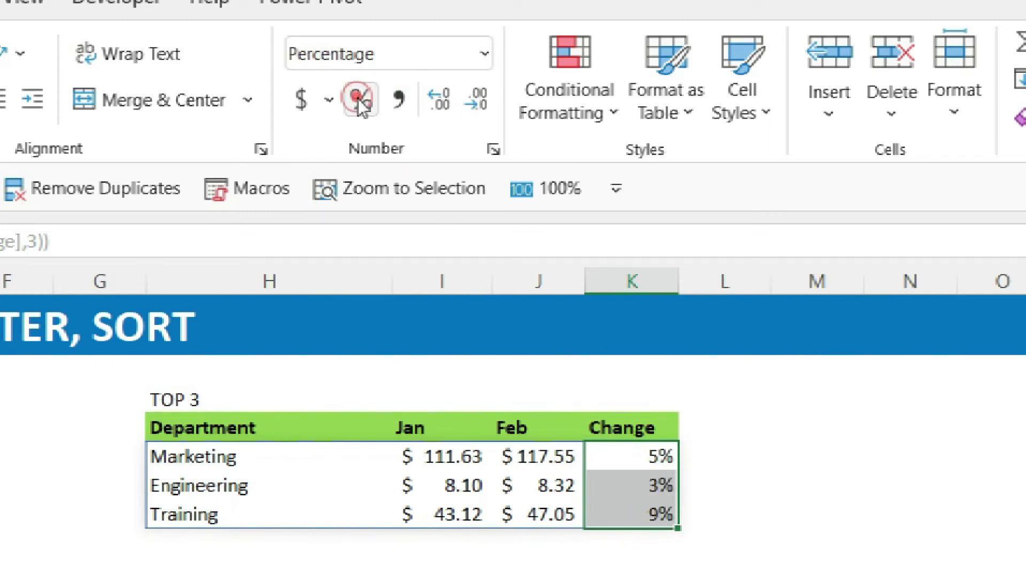
click(442, 99)
Review the formatted TOP 3 results and reselect the Change values
click(725, 572)
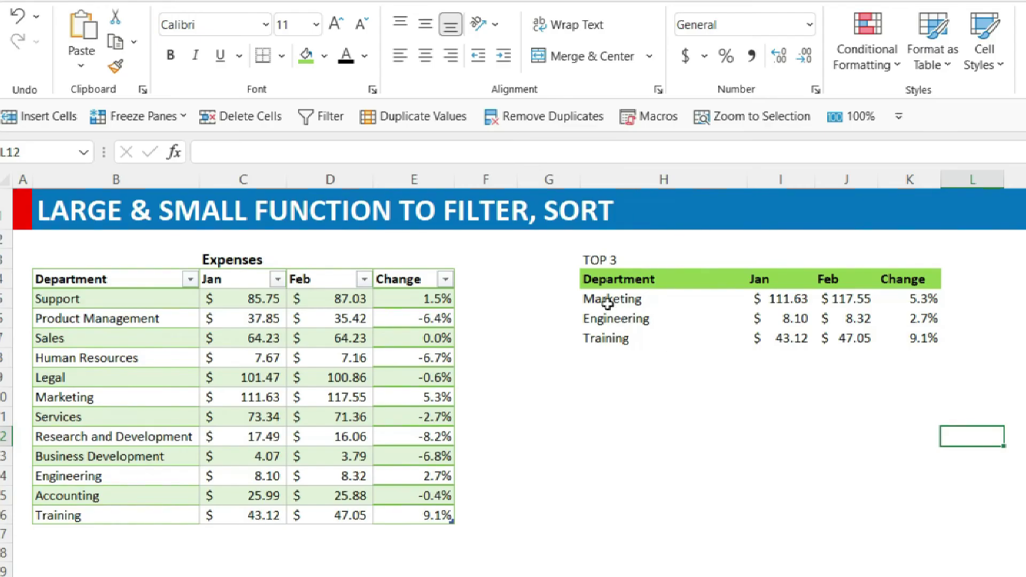
drag(187, 463, 588, 519)
drag(879, 341, 911, 338)
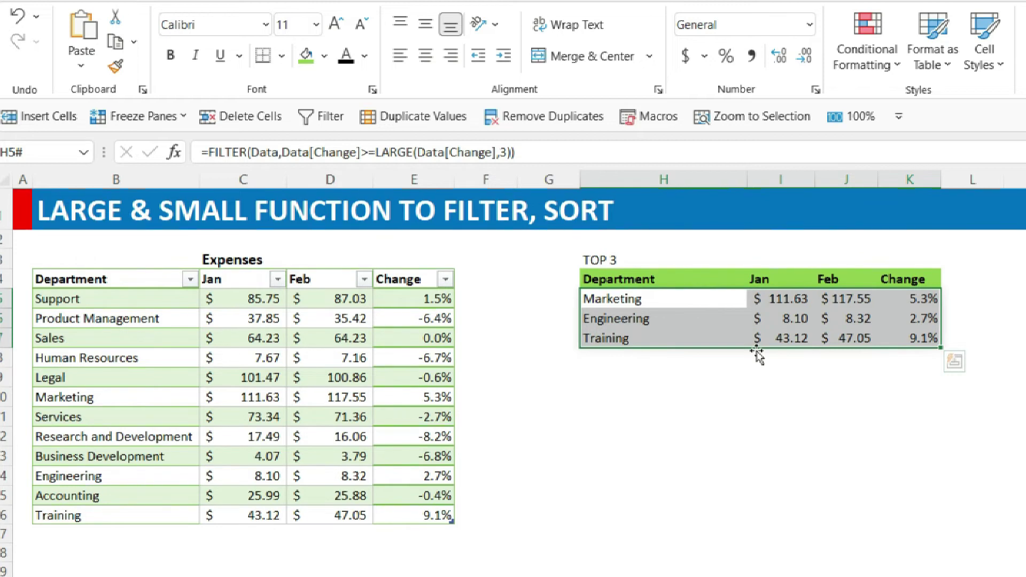
drag(918, 299, 917, 336)
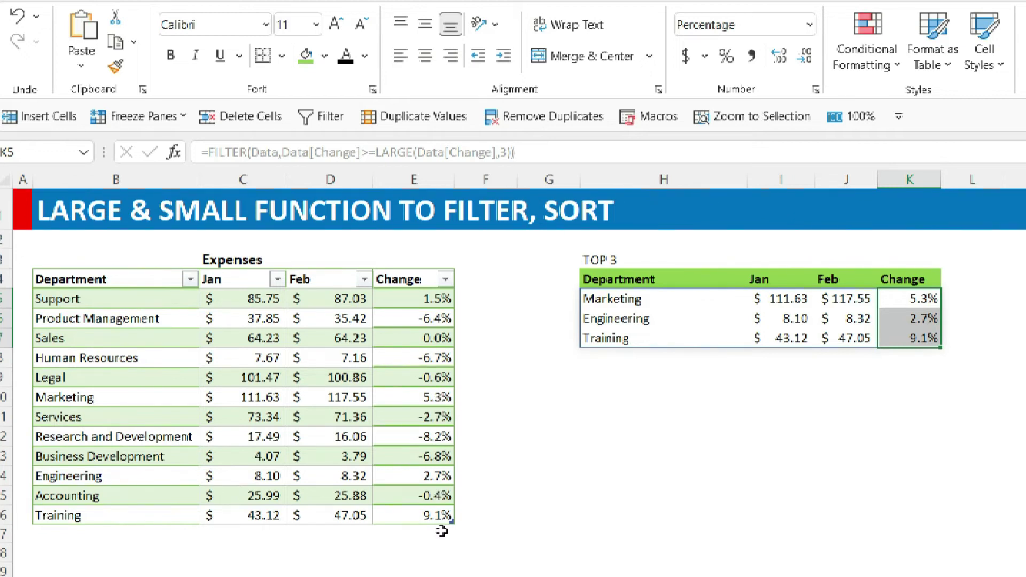
click(435, 516)
click(437, 397)
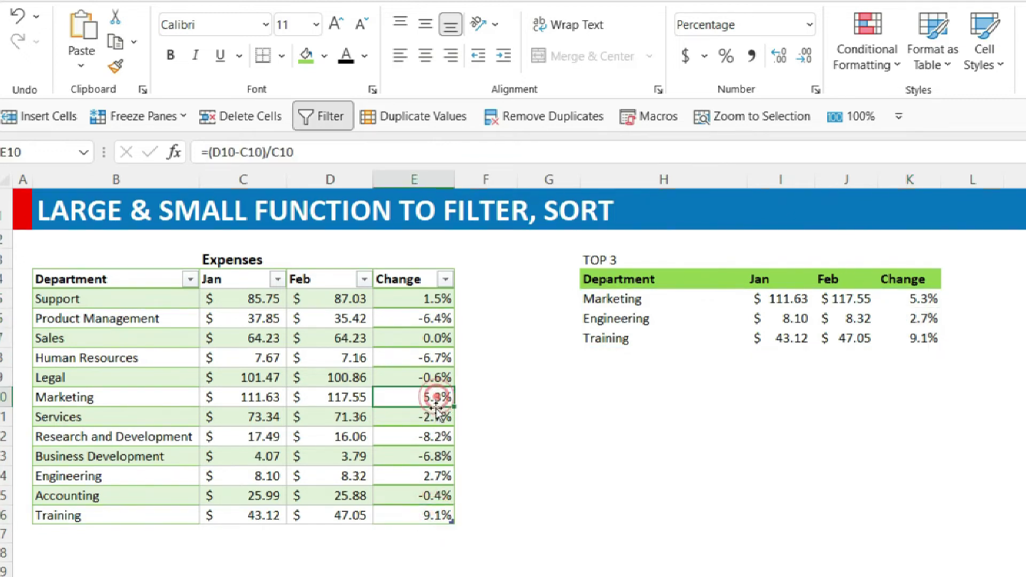
click(430, 477)
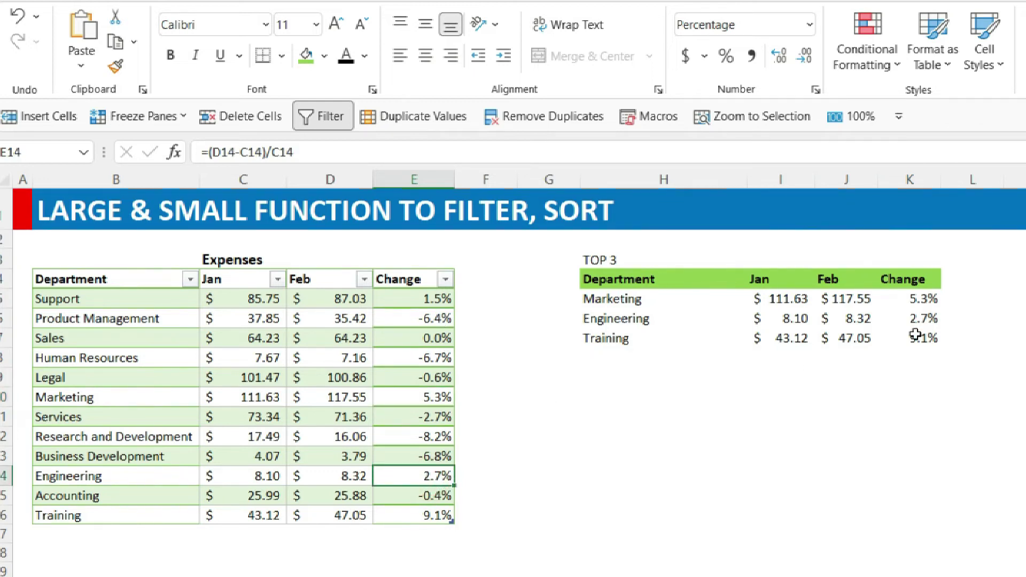
click(919, 300)
drag(920, 302, 920, 338)
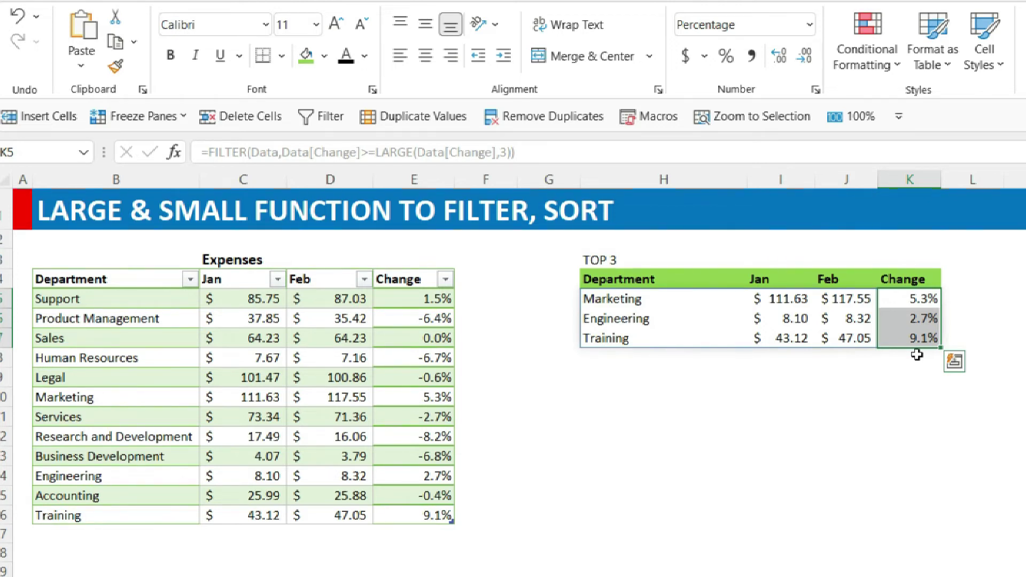
click(617, 299)
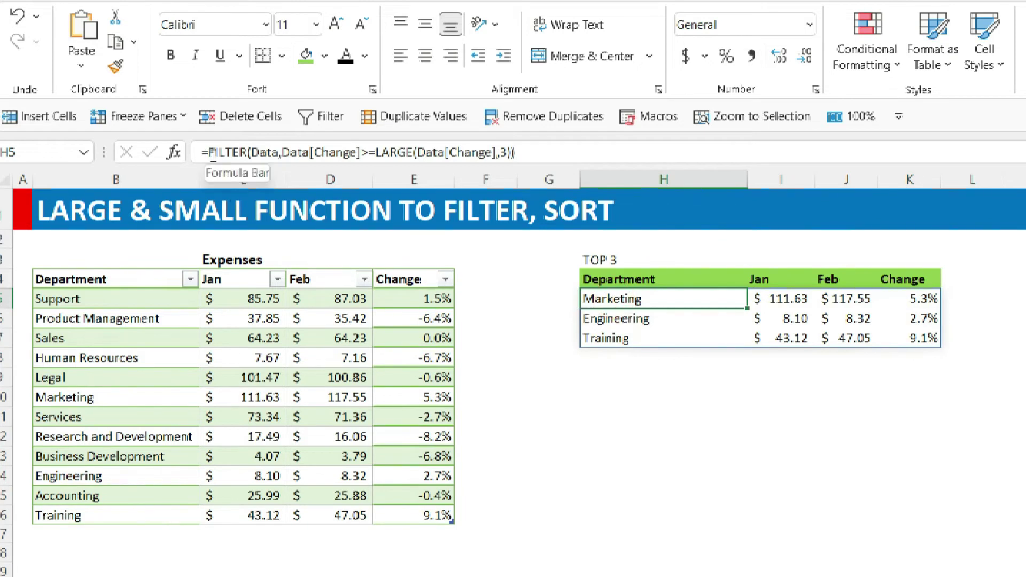
Wrap the TOP 3 FILTER formula in SORT(…,4,-1) to order Change from highest to lowest
click(211, 155)
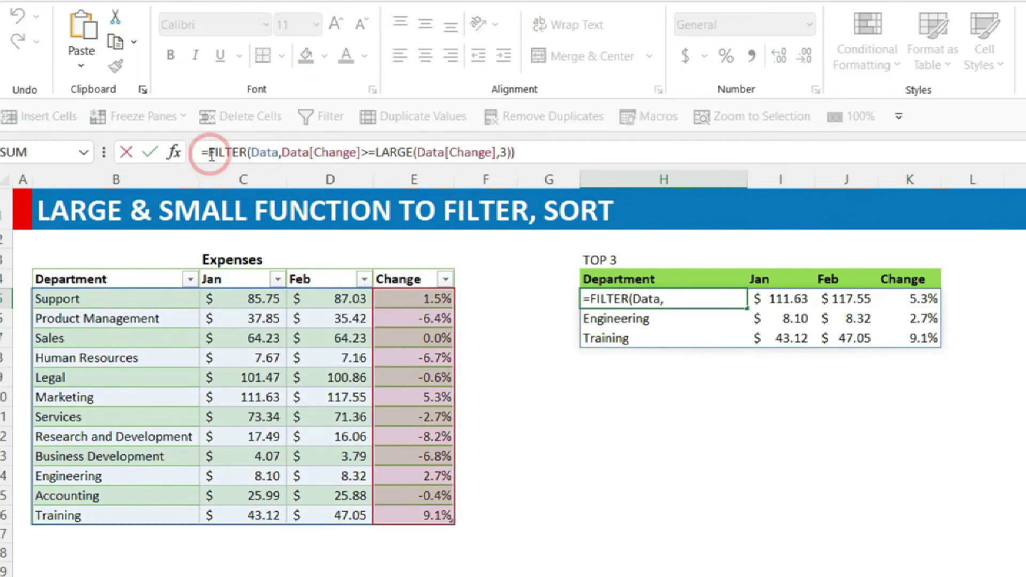
text(sort)
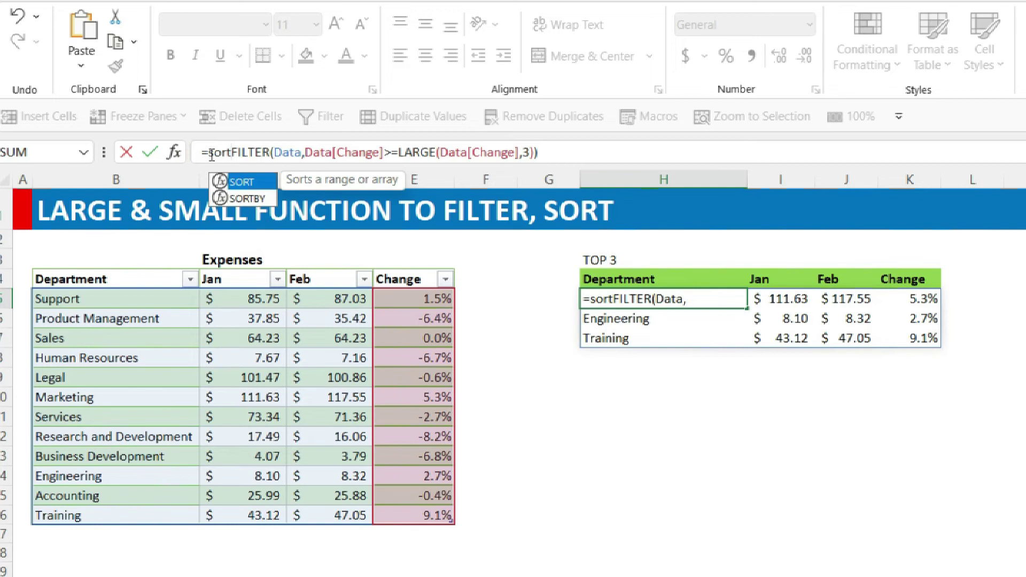
key(Tab)
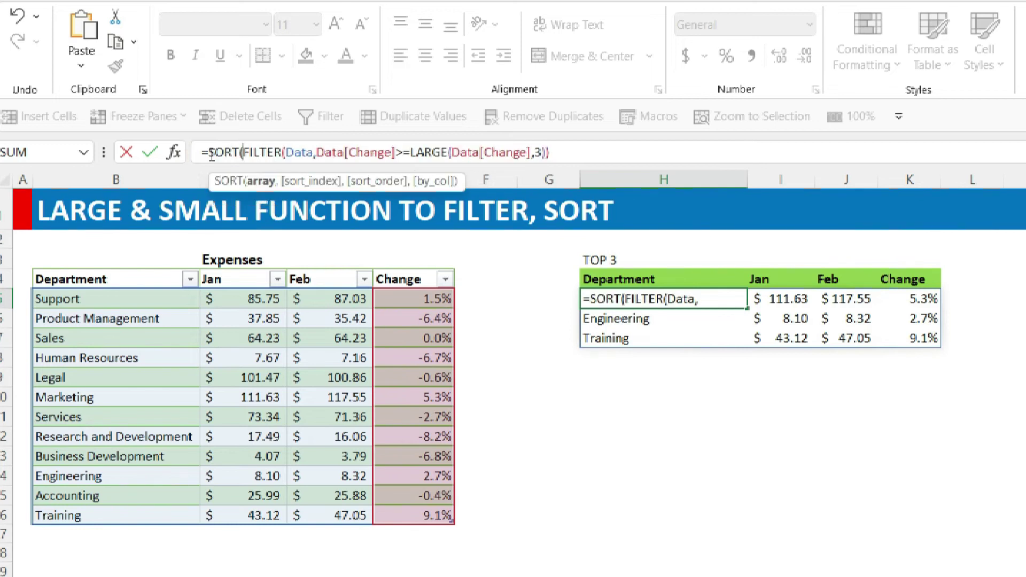
click(564, 157)
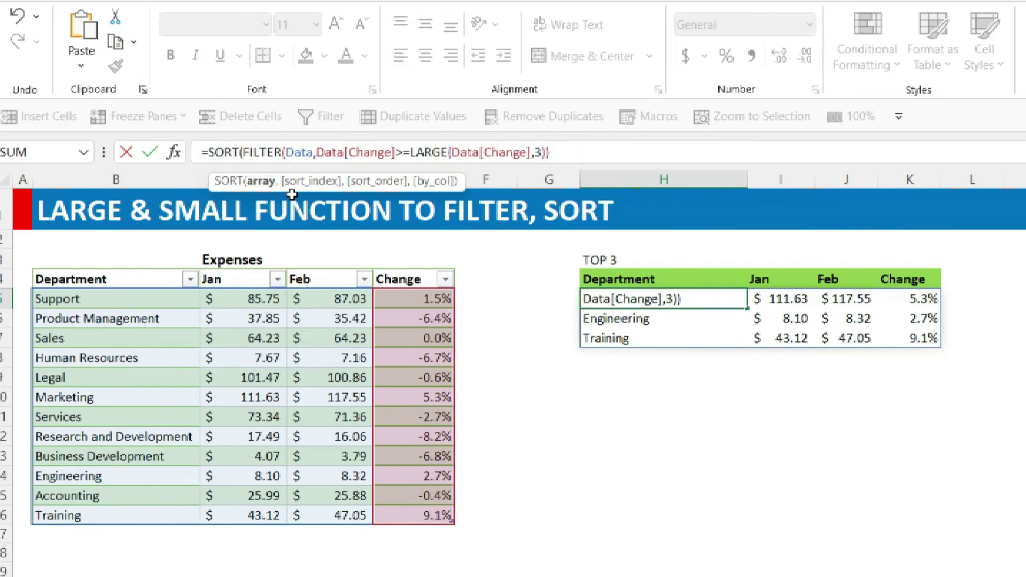
text(,4)
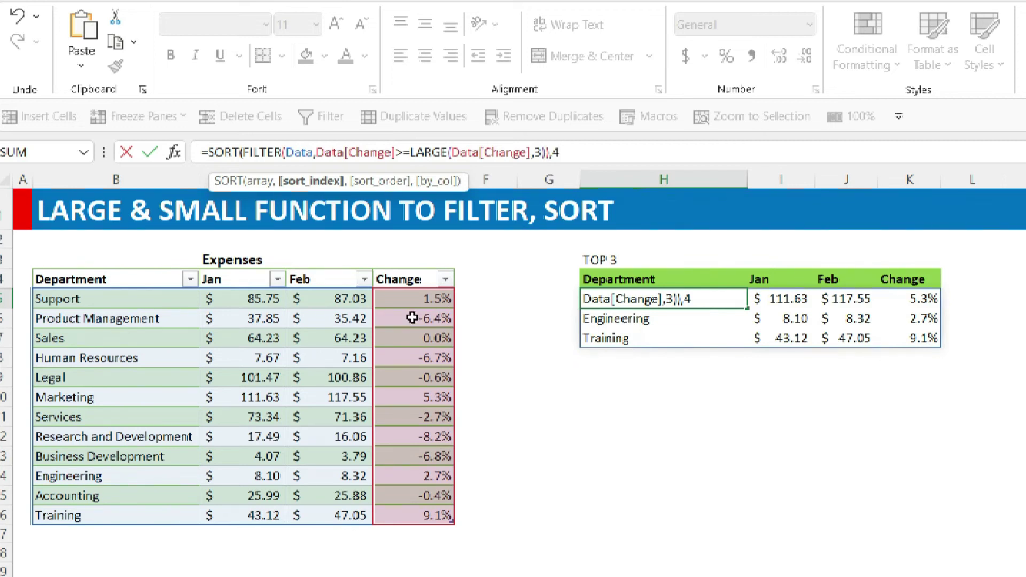
text(,-)
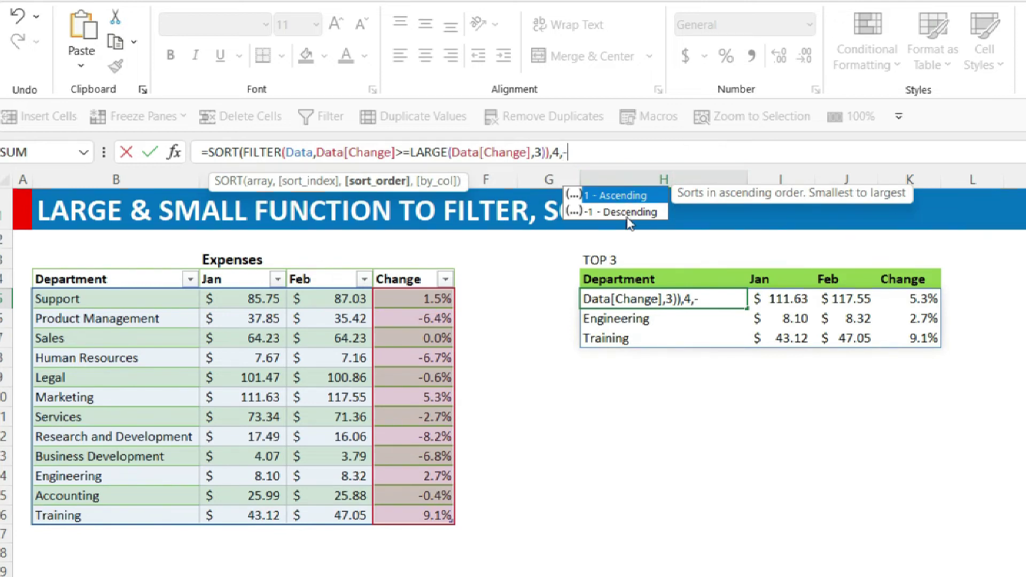
text(1)
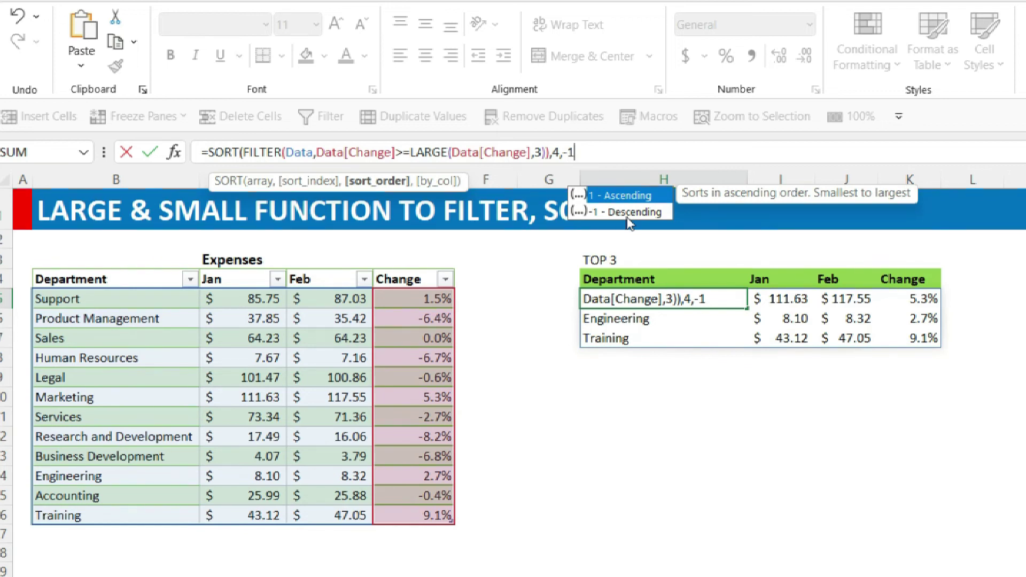
text())
key(Return)
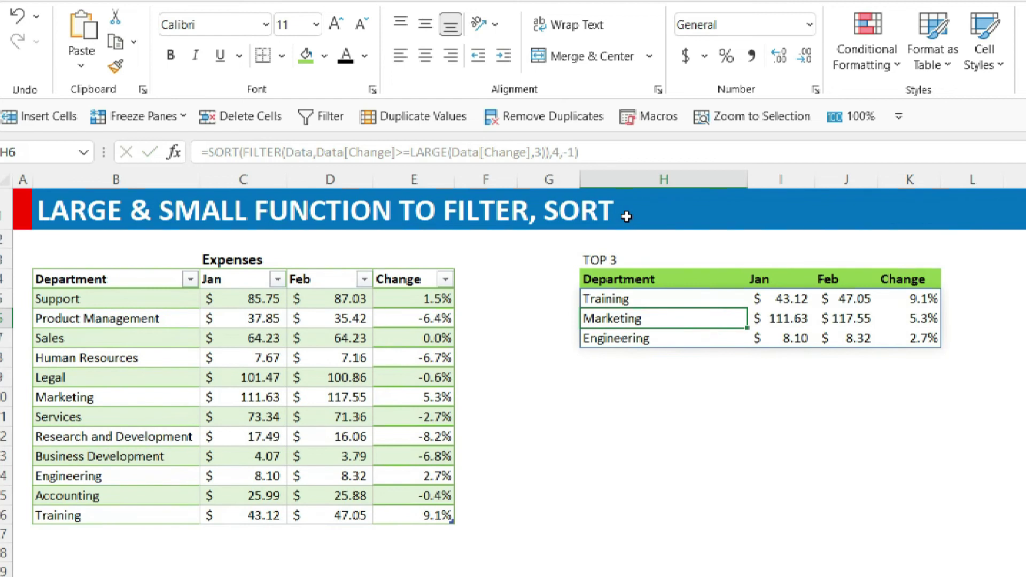
click(870, 383)
Inspect the TOP 3 Change formats, then edit H5's formula at LARGE's k argument
click(641, 297)
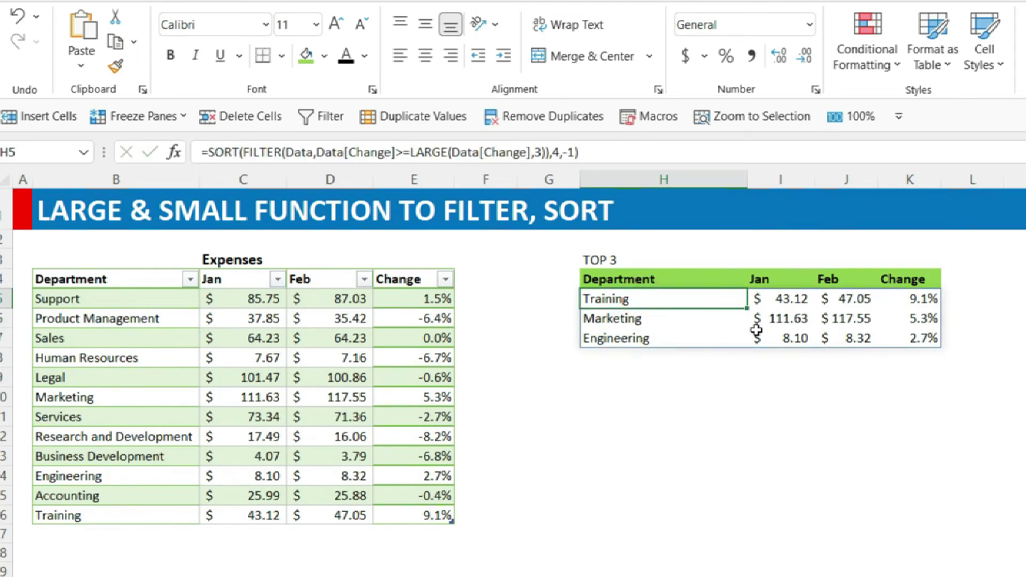
click(917, 299)
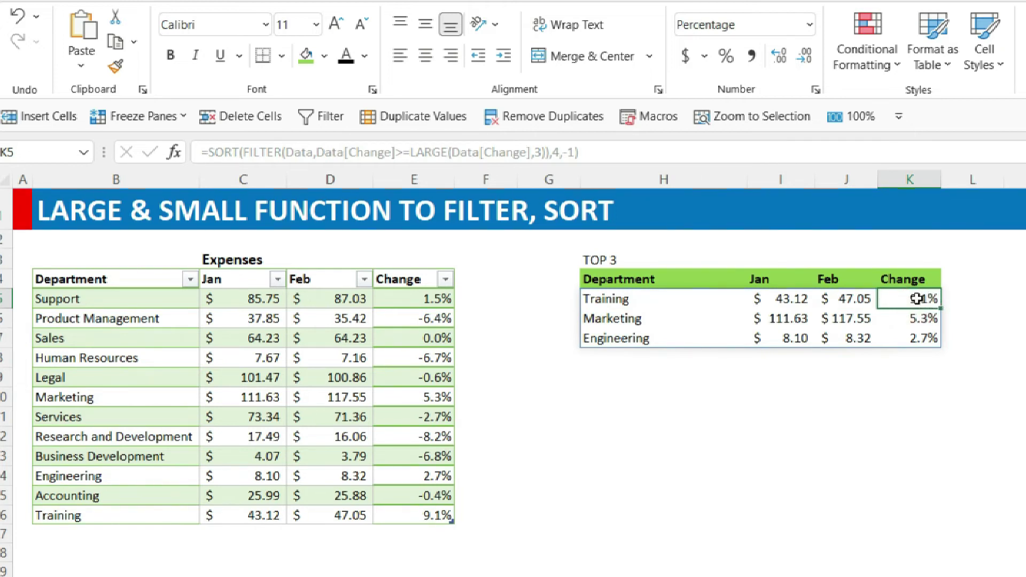
click(927, 338)
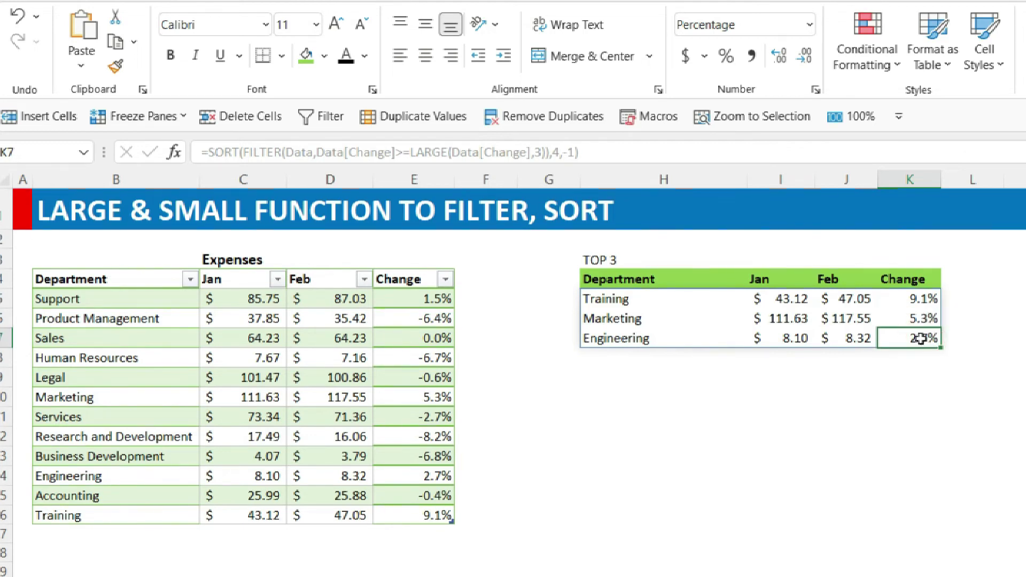
click(903, 370)
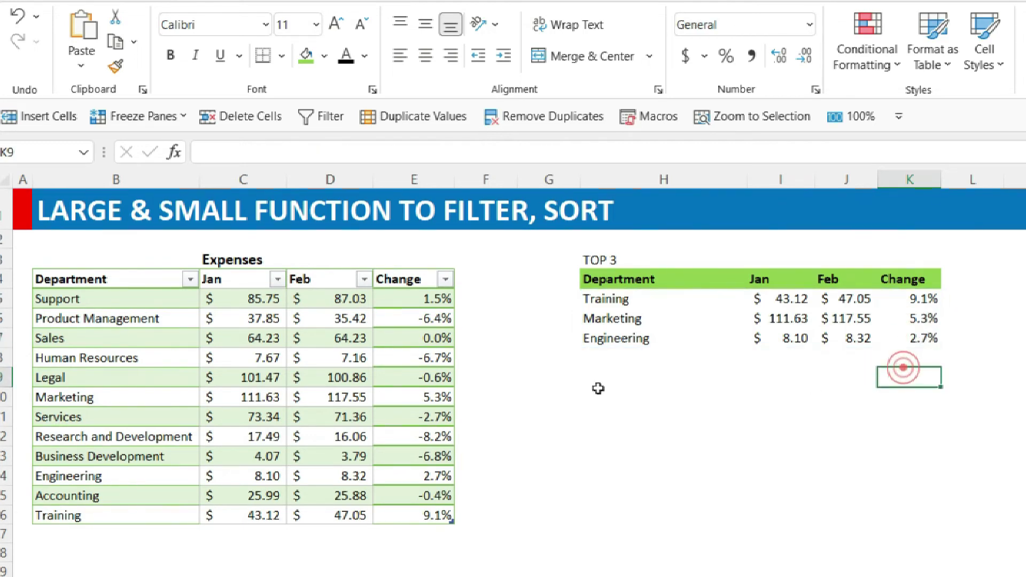
click(612, 341)
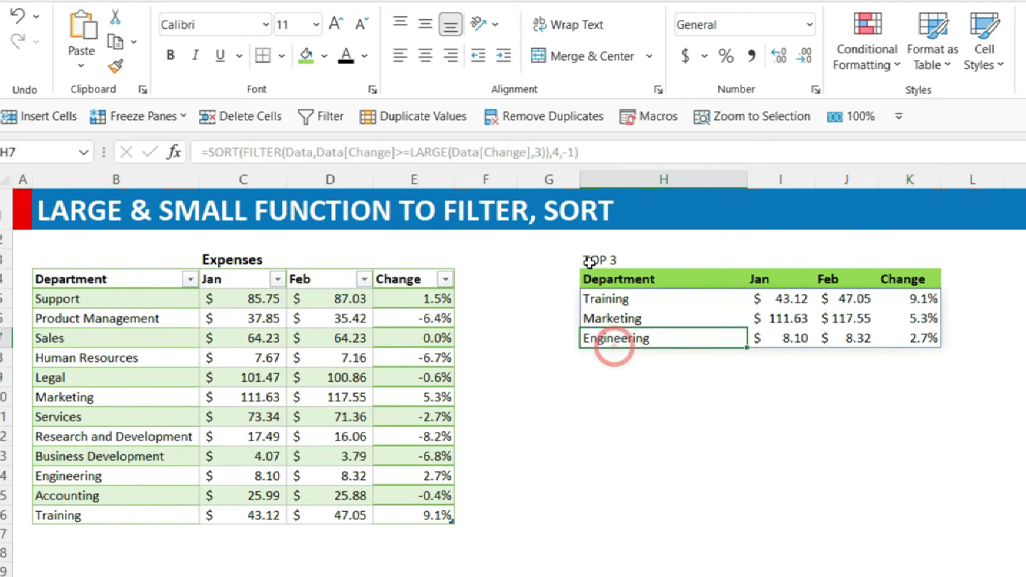
click(600, 380)
click(605, 410)
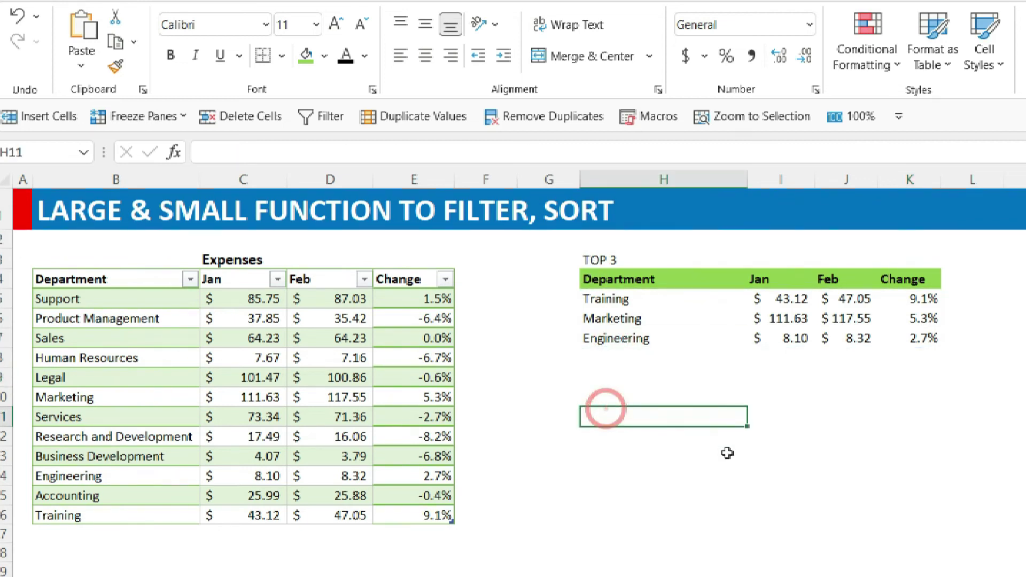
click(606, 299)
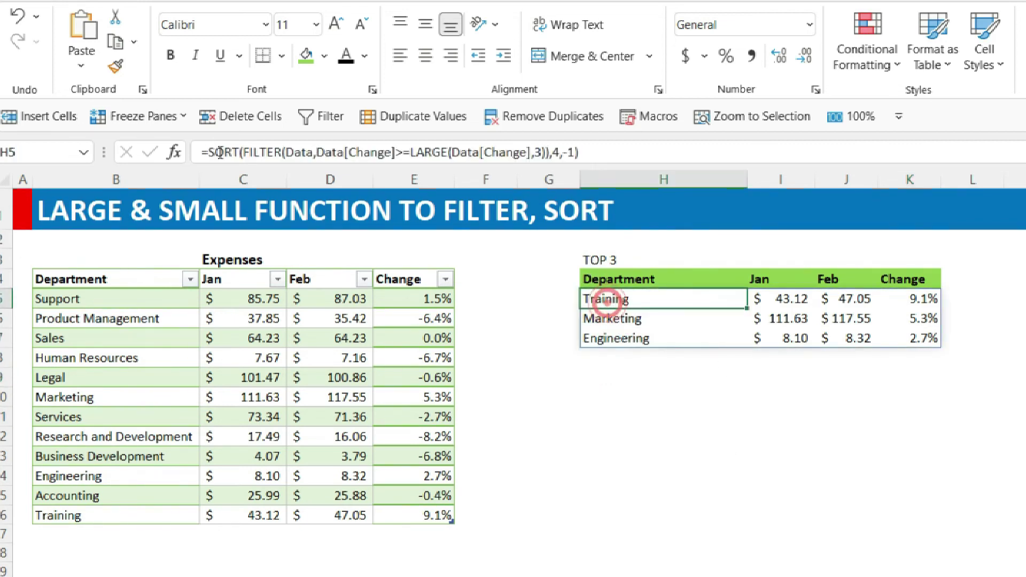
click(537, 153)
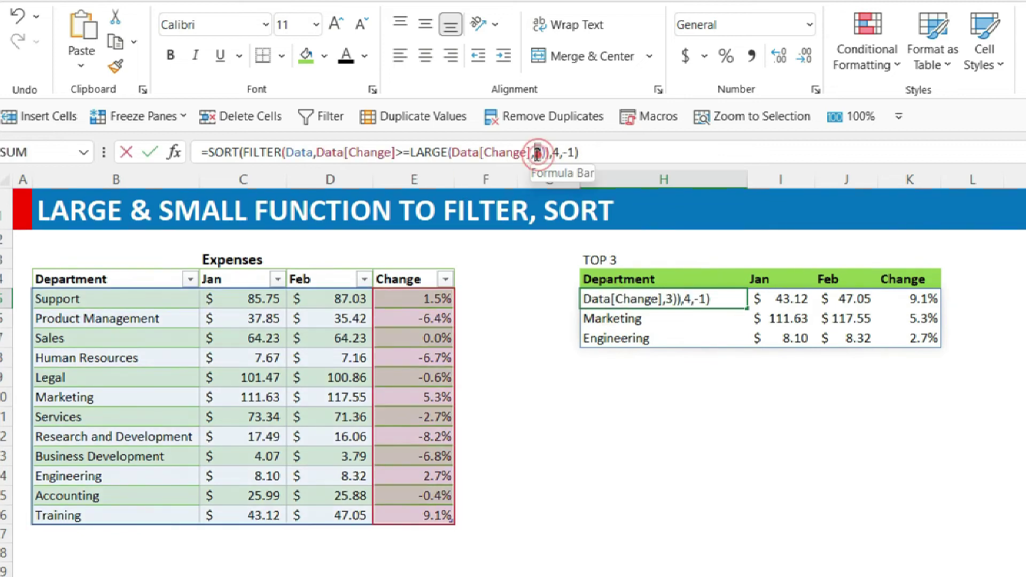
Set LARGE's k to 5 and paint Engineering's formats onto the new Support and Sales rows
text(5)
key(Return)
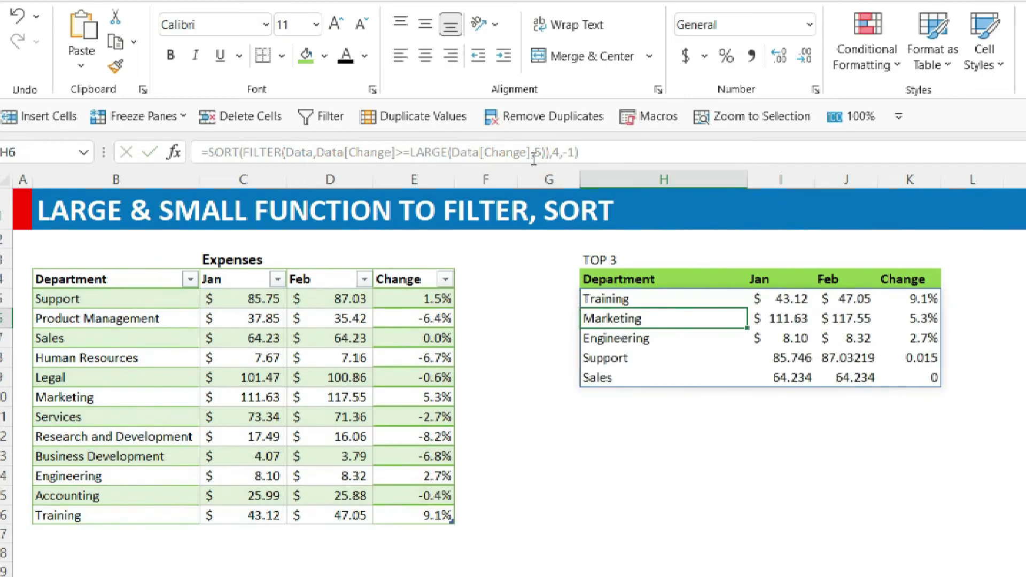
drag(774, 338, 914, 338)
click(115, 66)
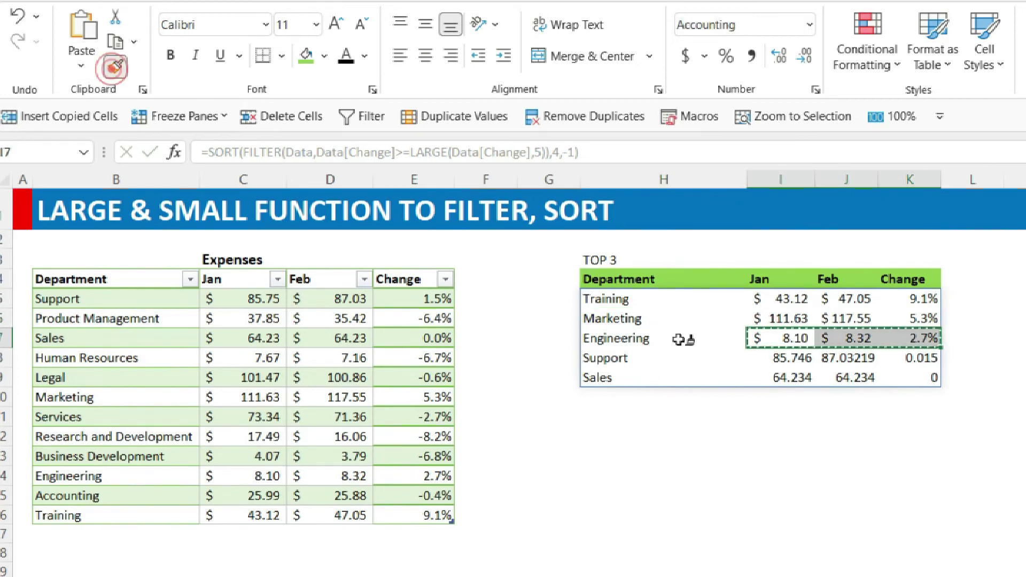
click(776, 357)
drag(898, 383, 911, 385)
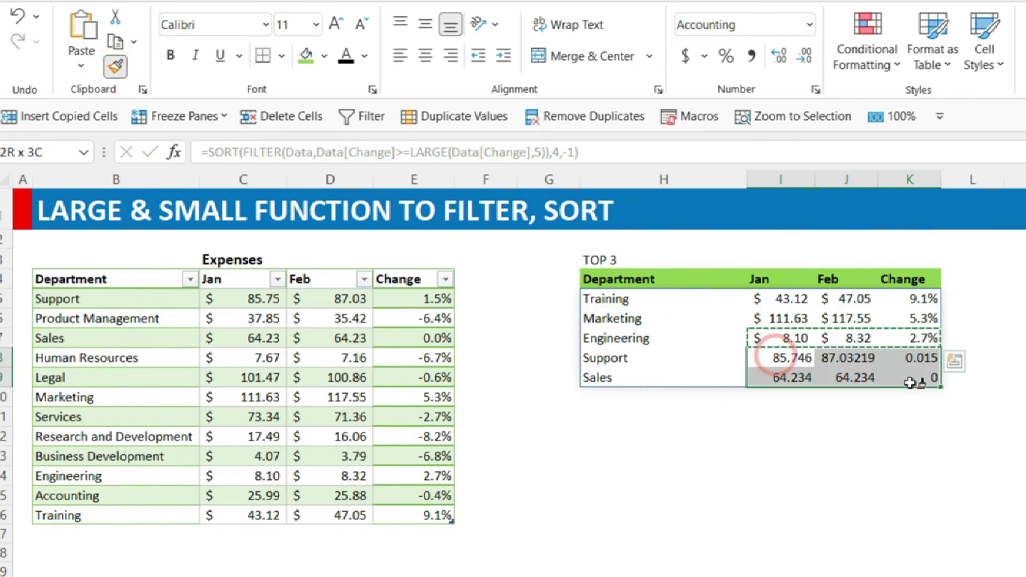
click(910, 436)
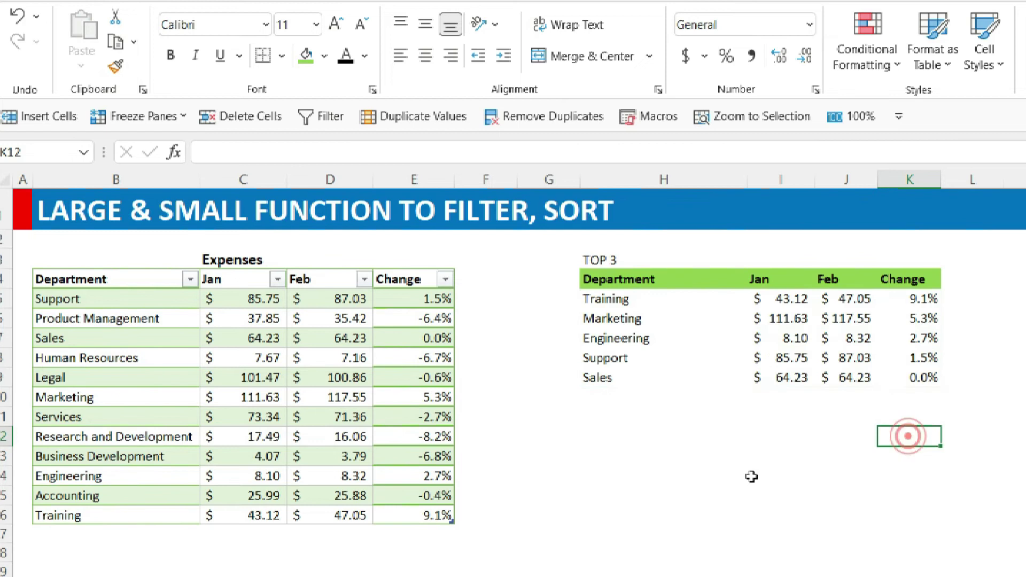
click(617, 298)
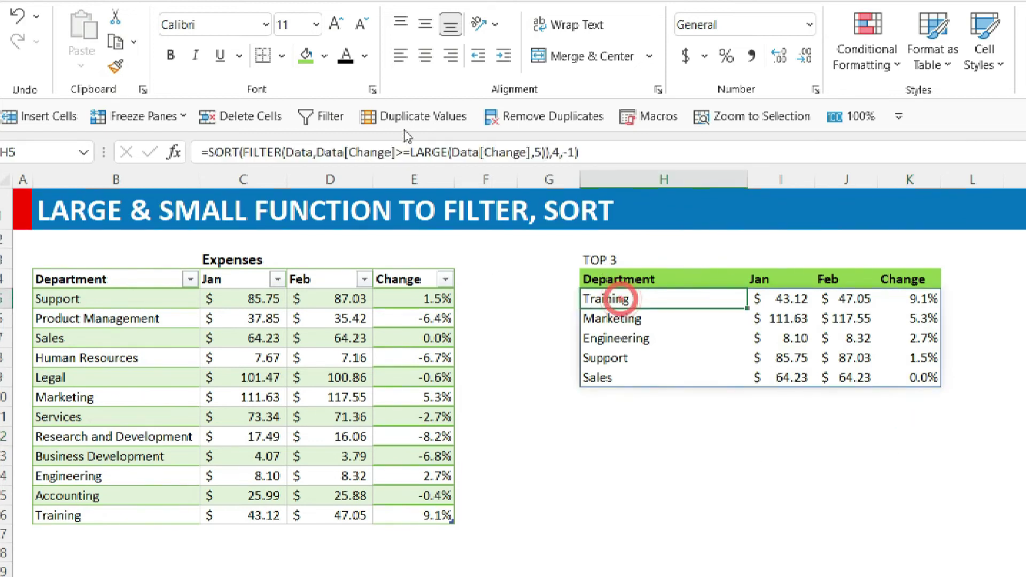
Change LARGE's k to 4 so the table lists four departments
double_click(539, 153)
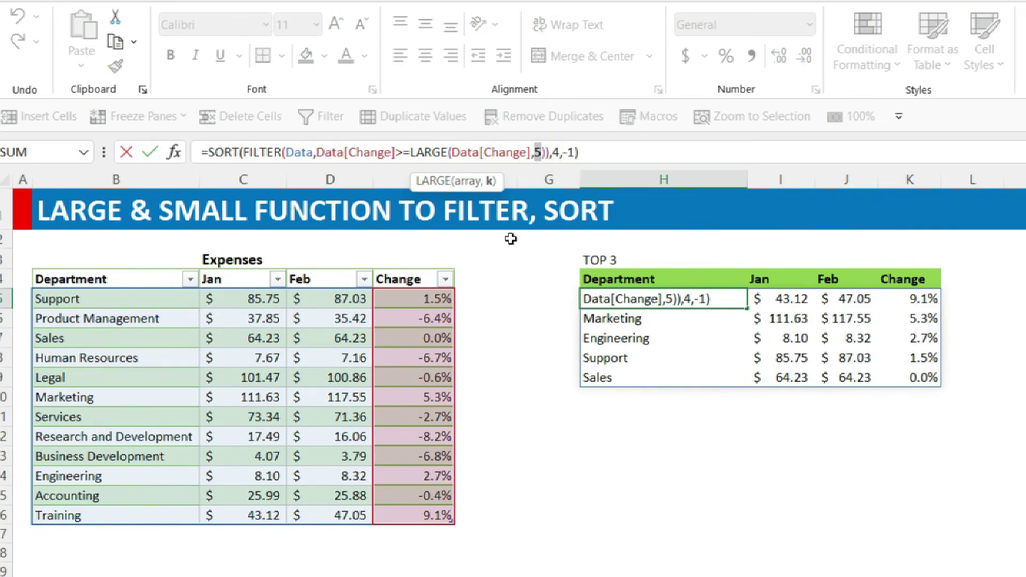
text(4)
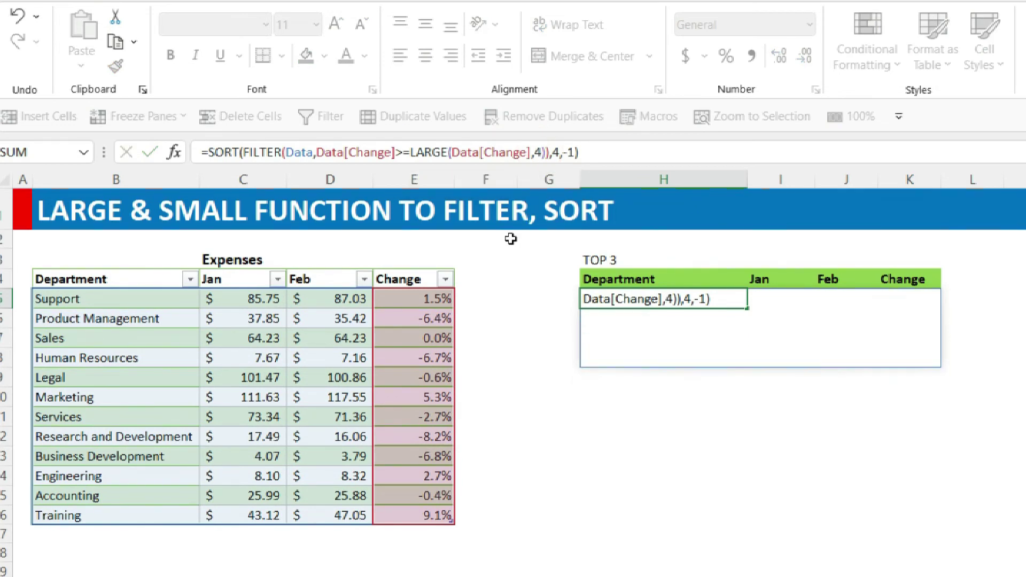
key(Return)
Restore LARGE's k to 3 so only Training, Marketing and Engineering remain
click(919, 298)
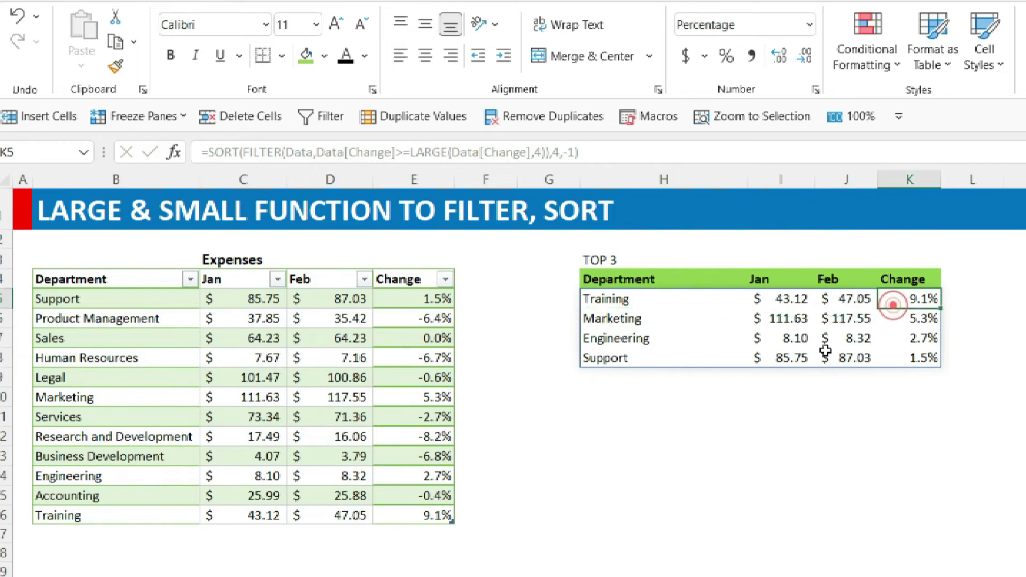
click(630, 300)
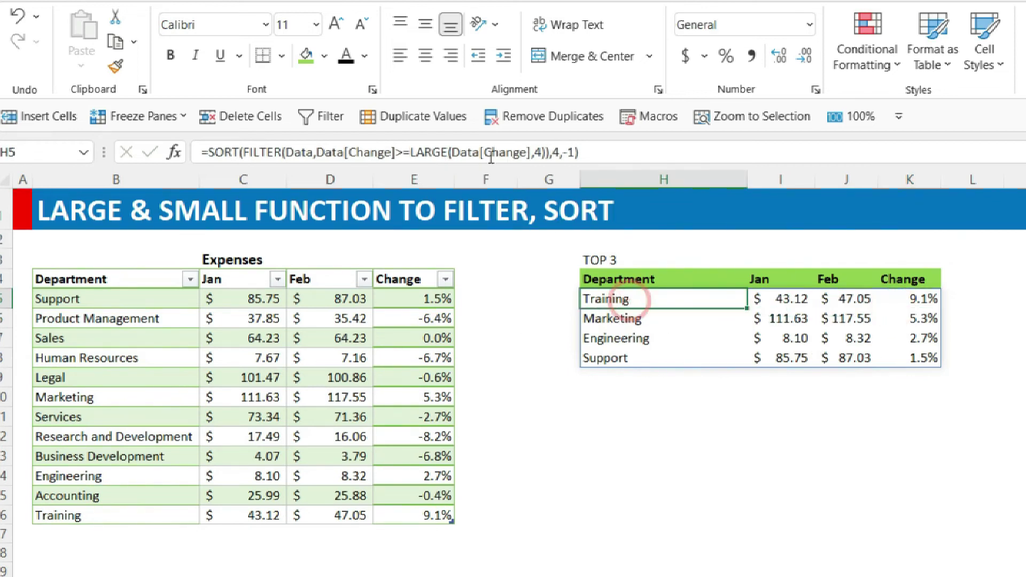
double_click(538, 152)
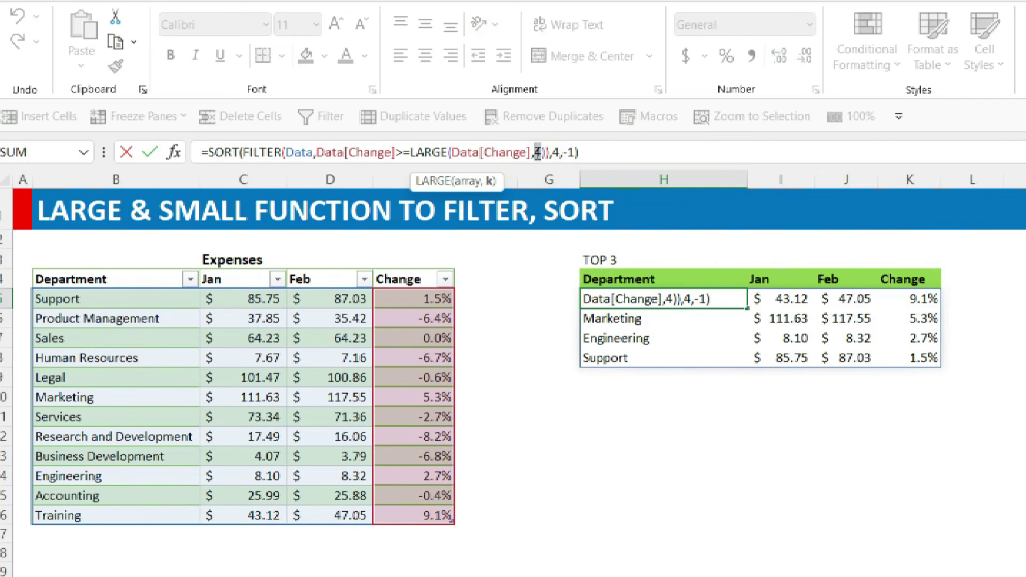
text(3)
key(Return)
click(620, 388)
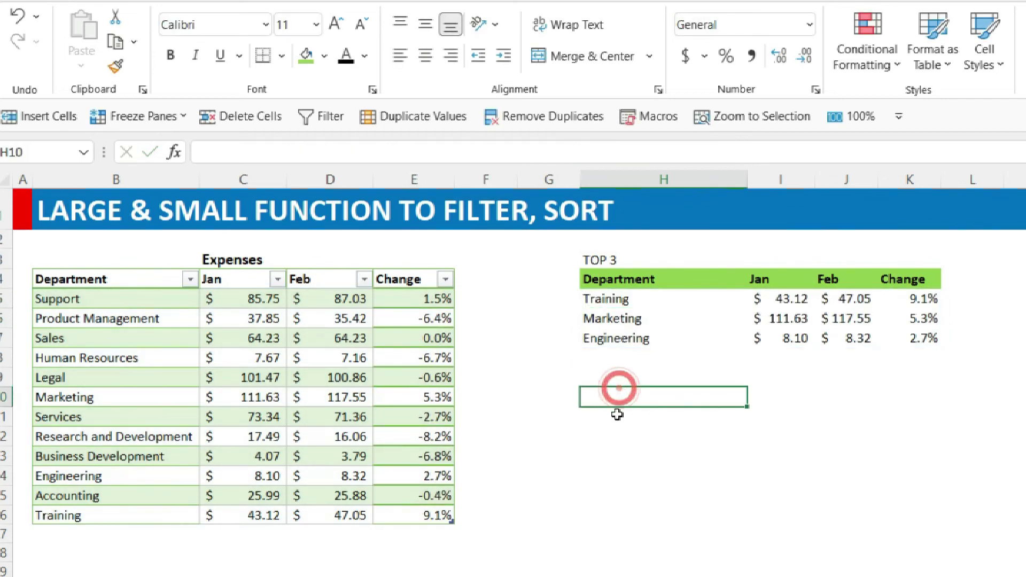
Label cell H10 'BOTTOM' for the new table
text(BOTTOM)
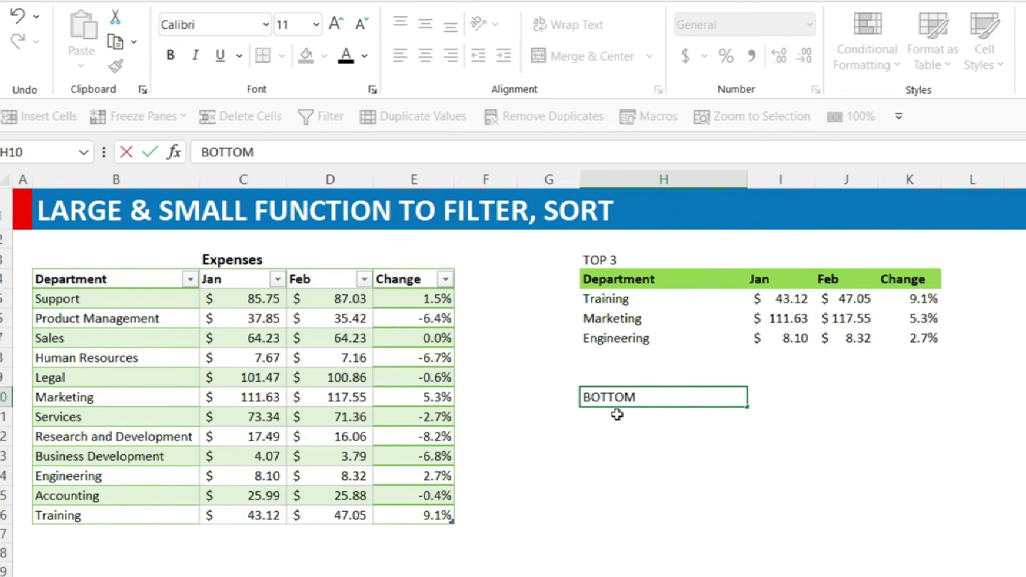
key(Return)
click(649, 428)
click(611, 412)
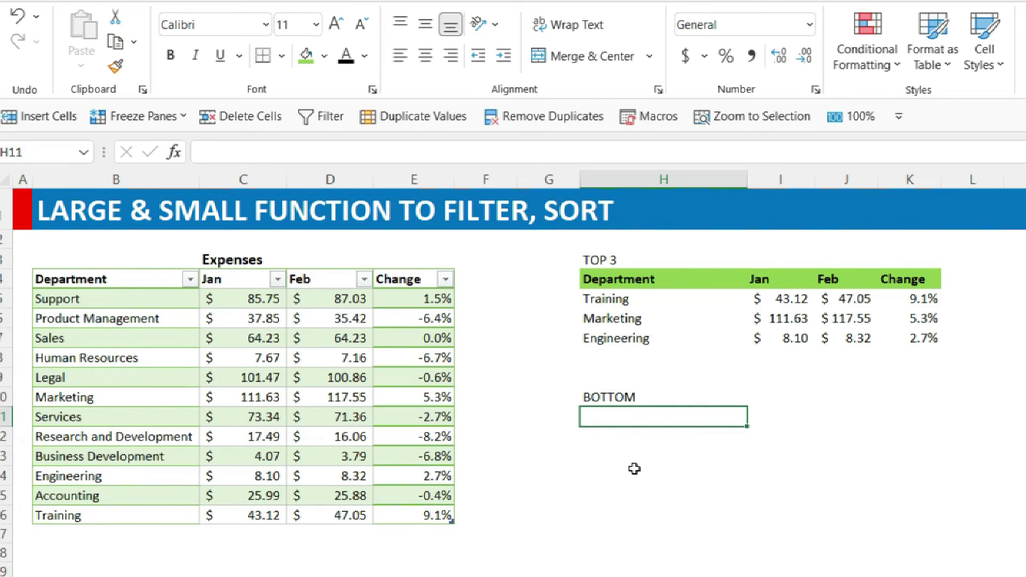
Enter =Data[#Headers] in H11 to spill Department, Jan, Feb and Change headings
text(=data)
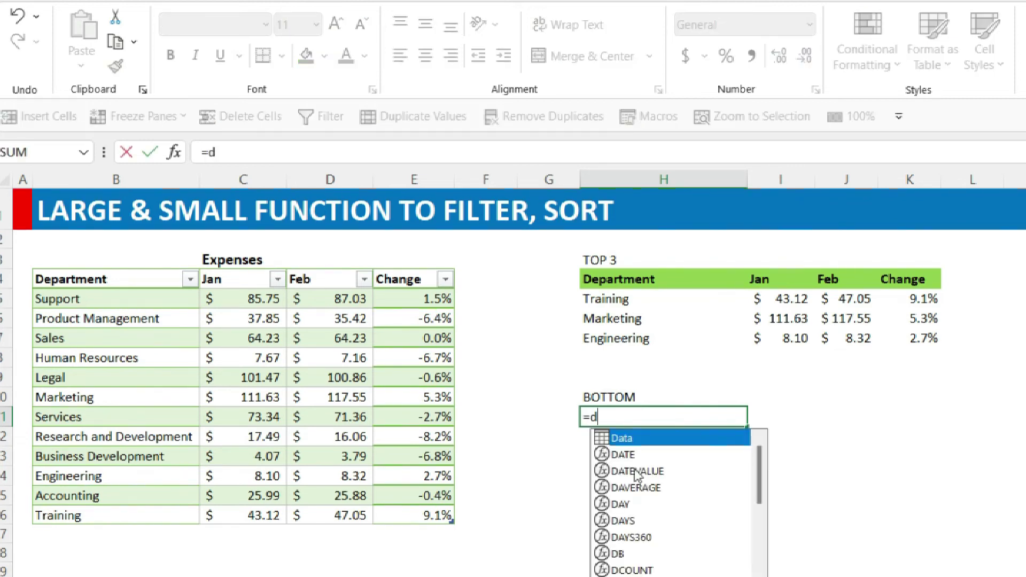
text([)
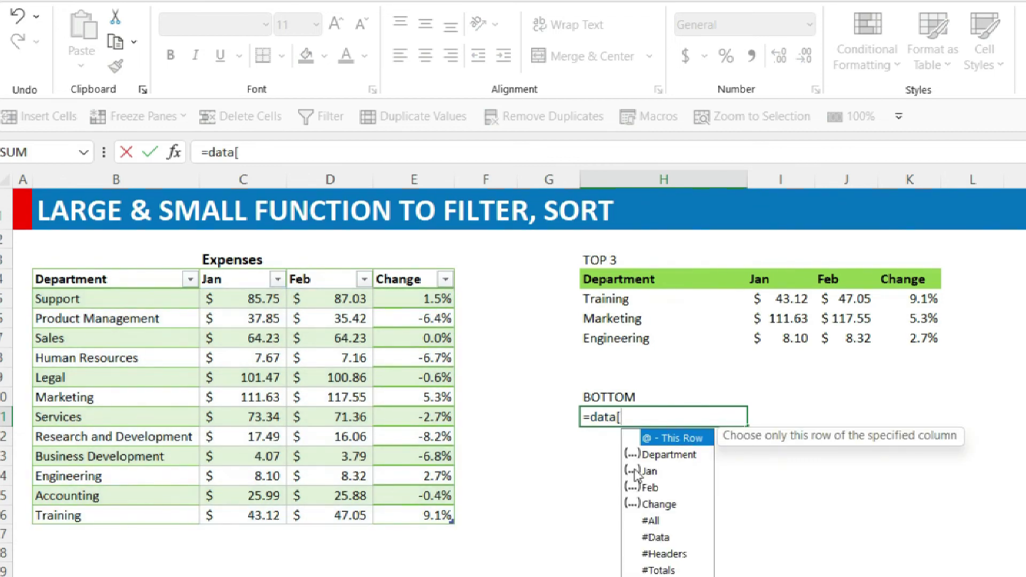
key(Down)
key(Down)
key(Down)
key(Down)
key(Down)
key(Down)
key(Down)
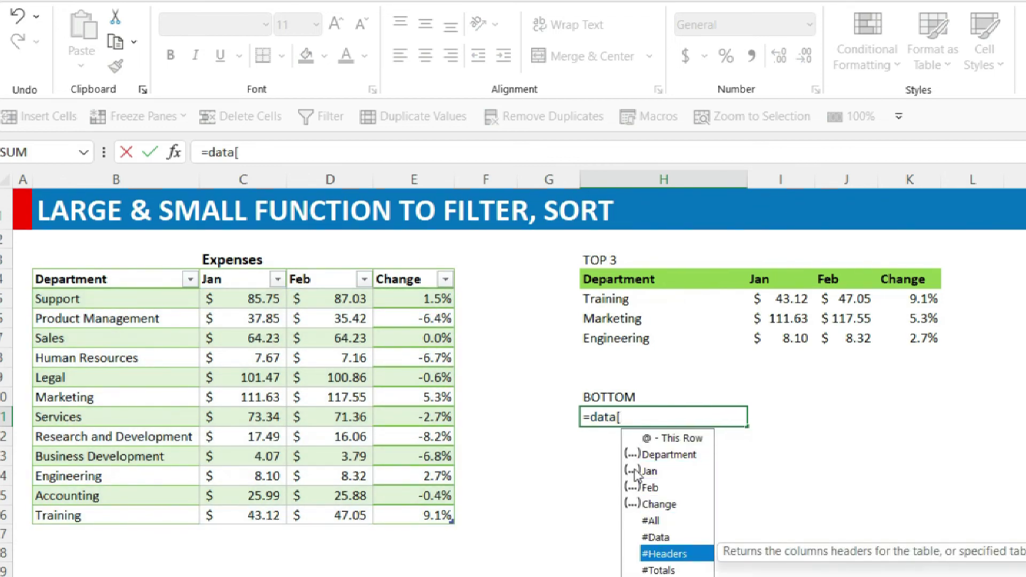
key(Tab)
text(])
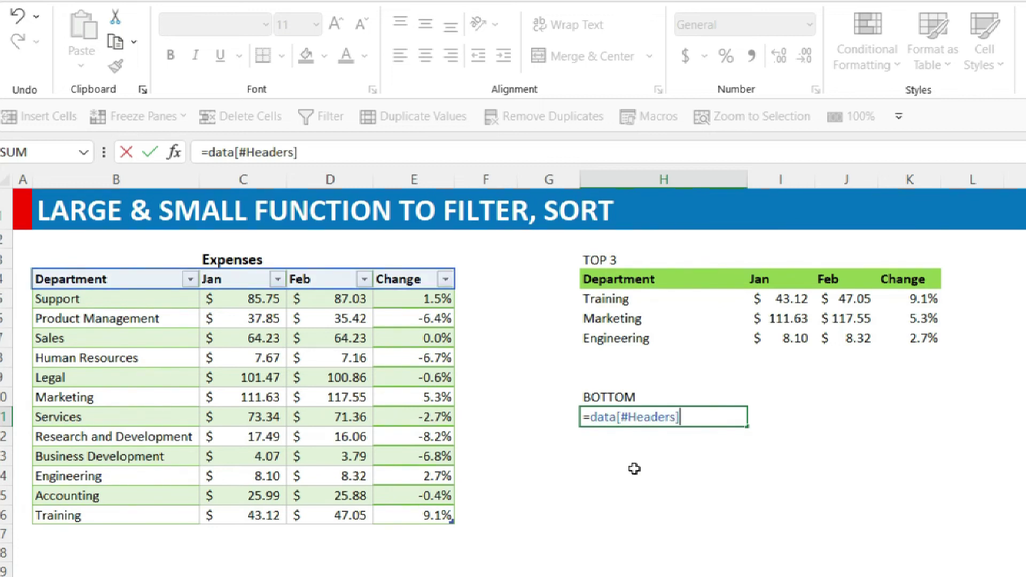
key(Return)
click(636, 417)
click(612, 441)
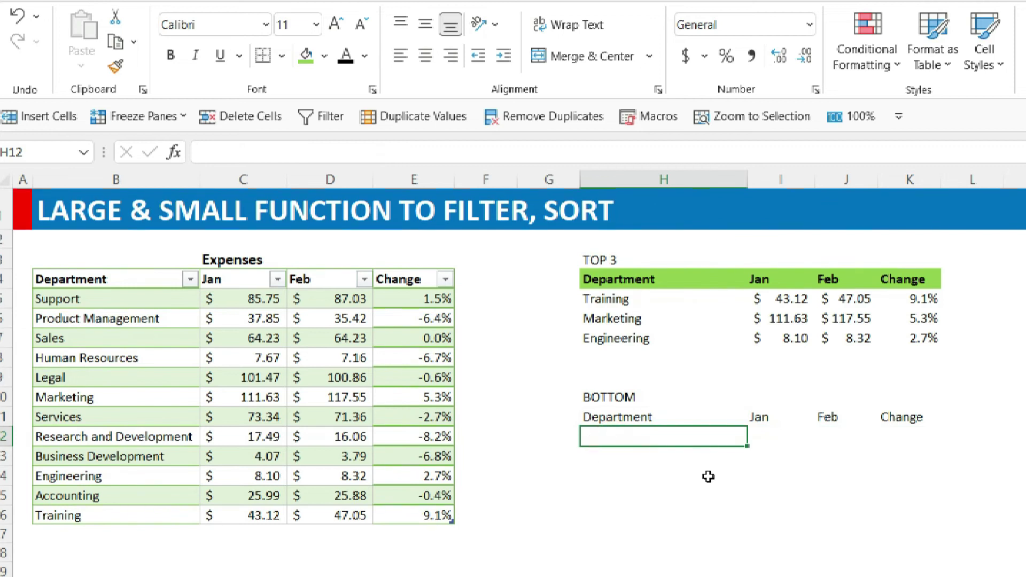
Begin H12's formula as =FILTER(Data,Data[Change] using autocomplete
text(=fi)
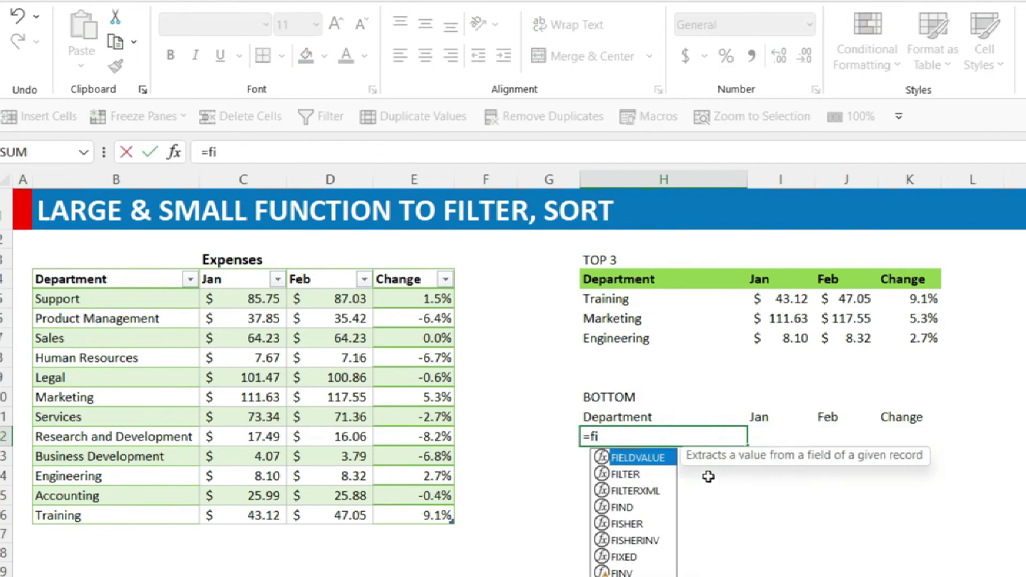
text(l)
key(Tab)
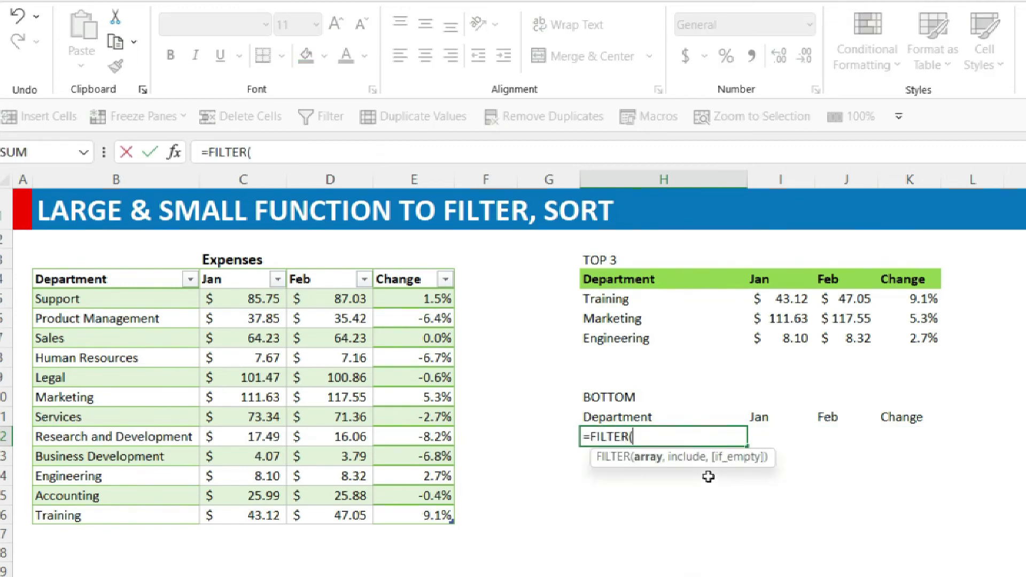
text(data)
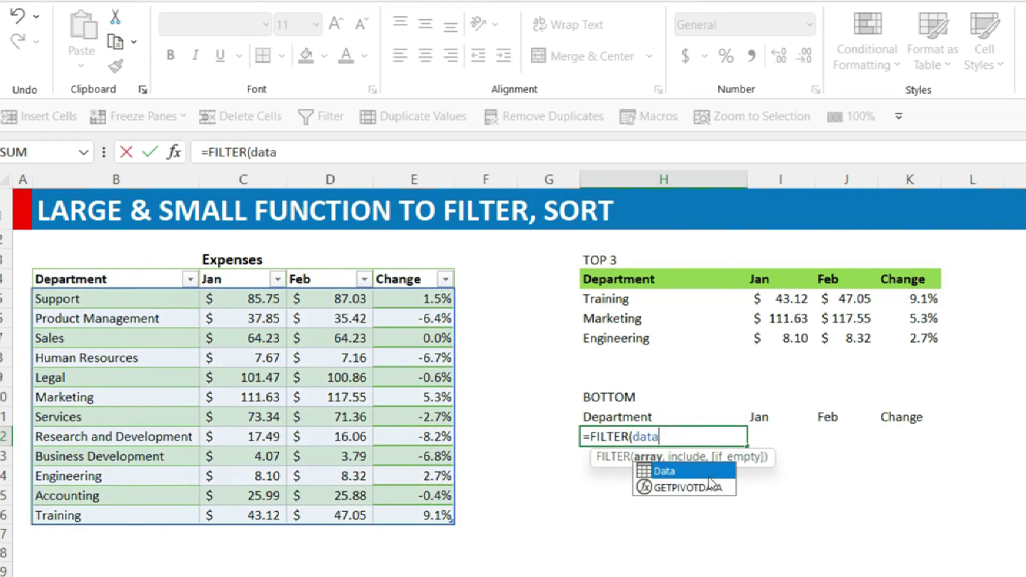
text(,)
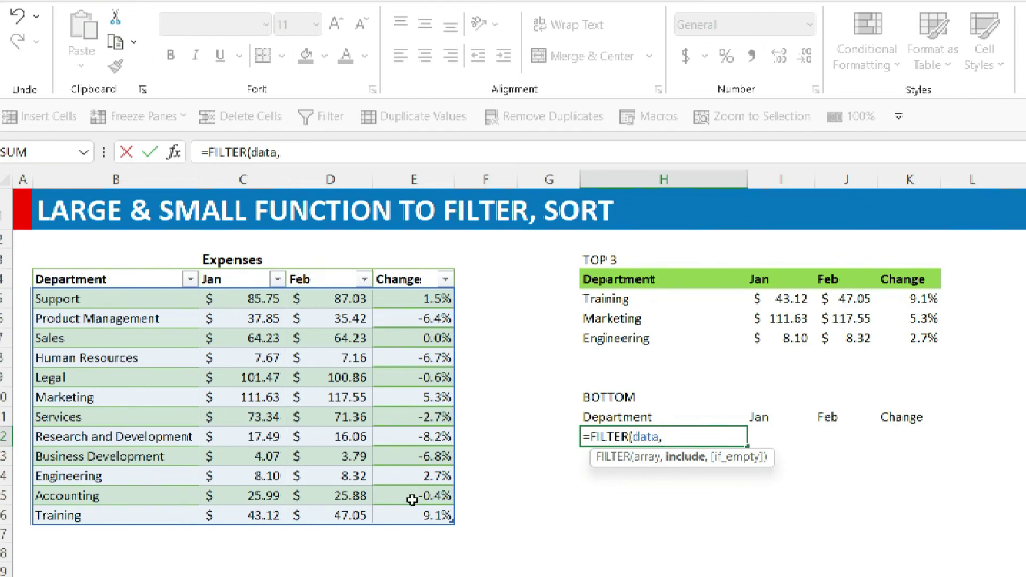
text(dat)
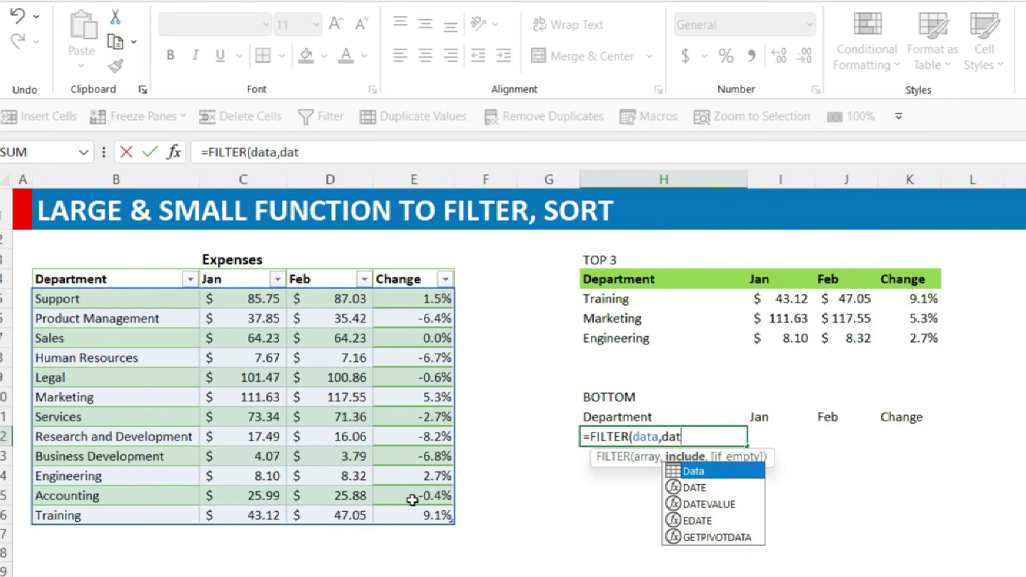
key(Tab)
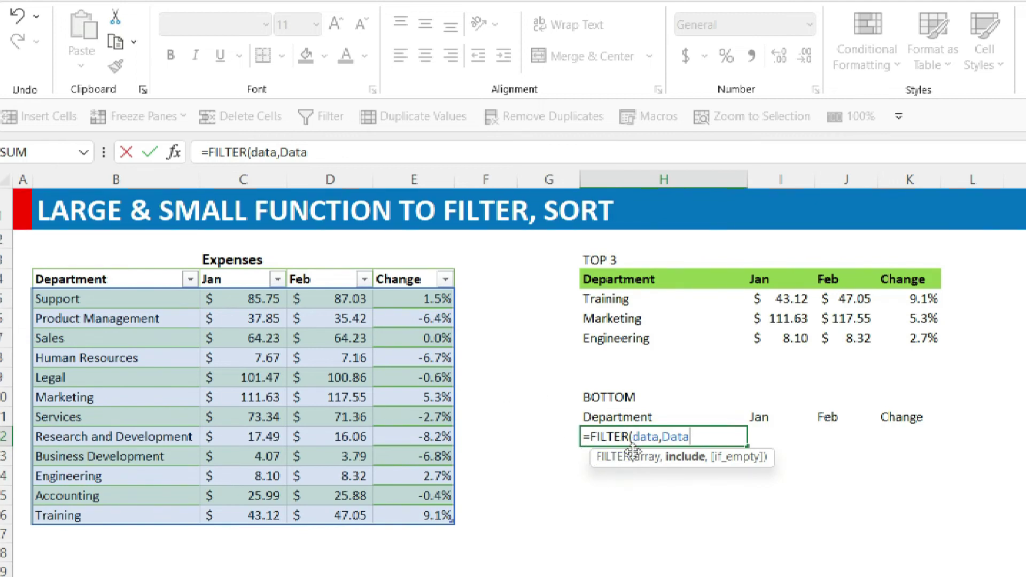
text([)
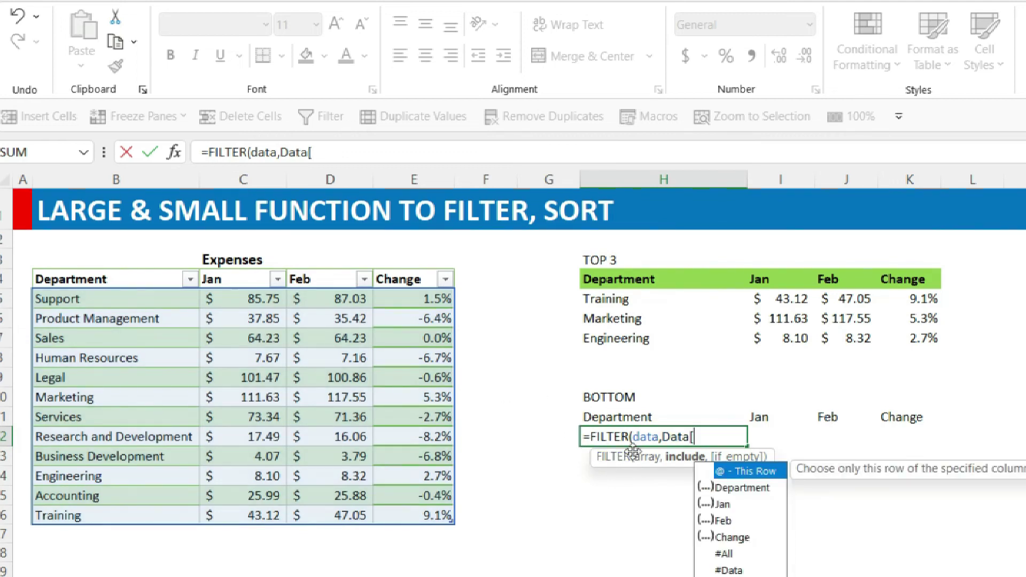
key(Down)
key(Down)
key(Down)
key(Down)
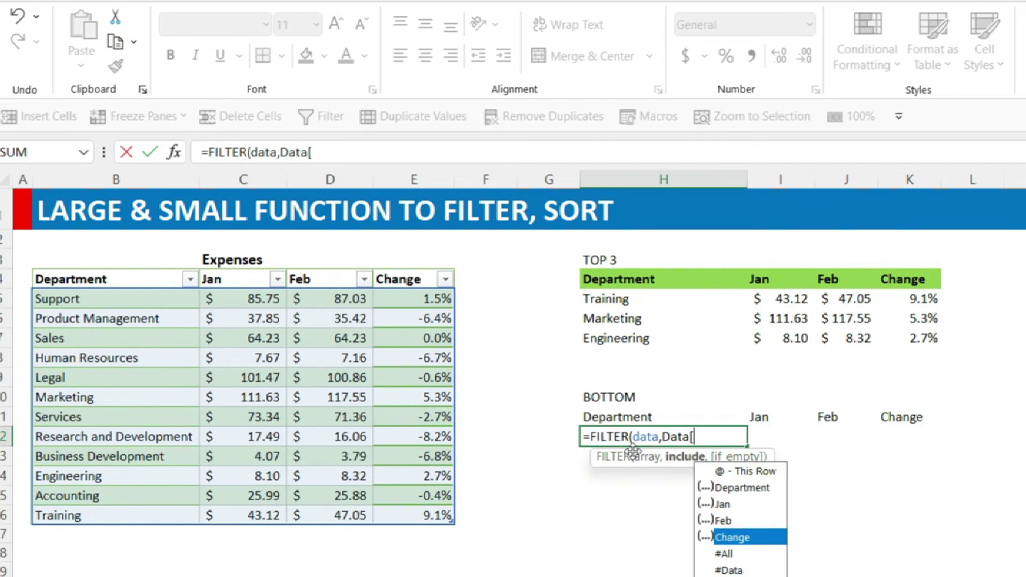
key(Tab)
text(])
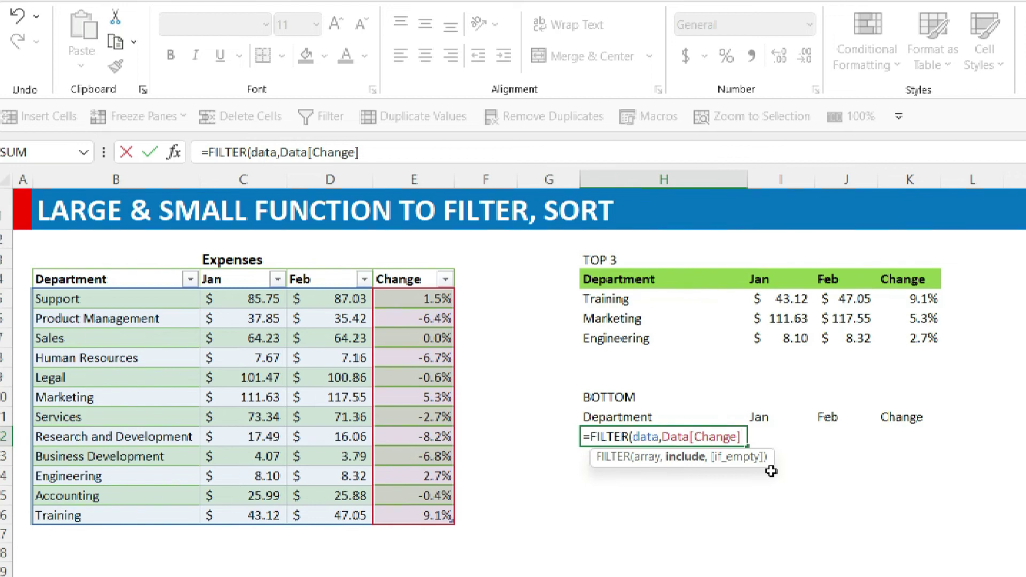
Complete the condition <=SMALL(Data[Change],3) and enter it to spill the three lowest departments
text(<=sm)
double_click(771, 471)
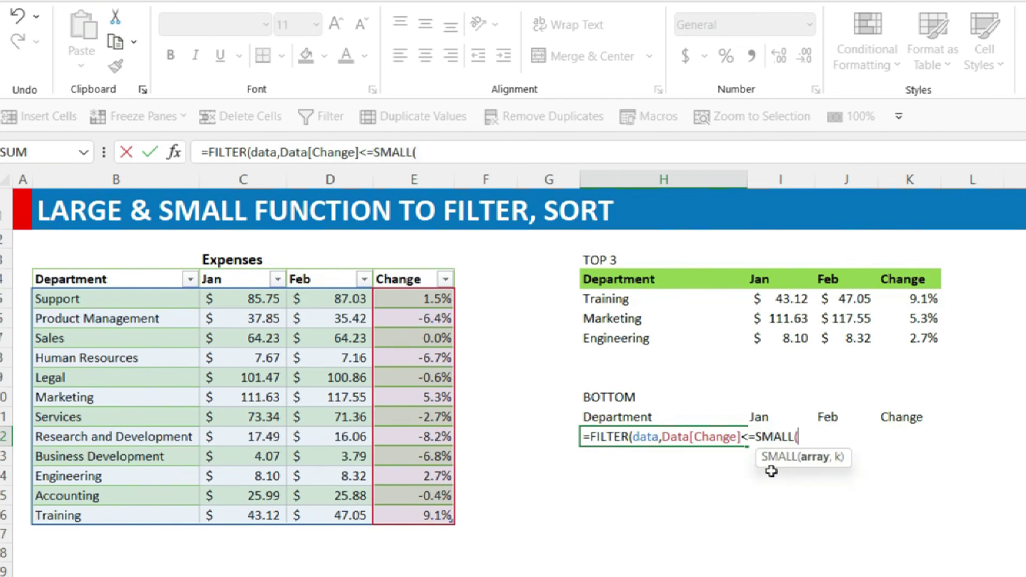
text(dat)
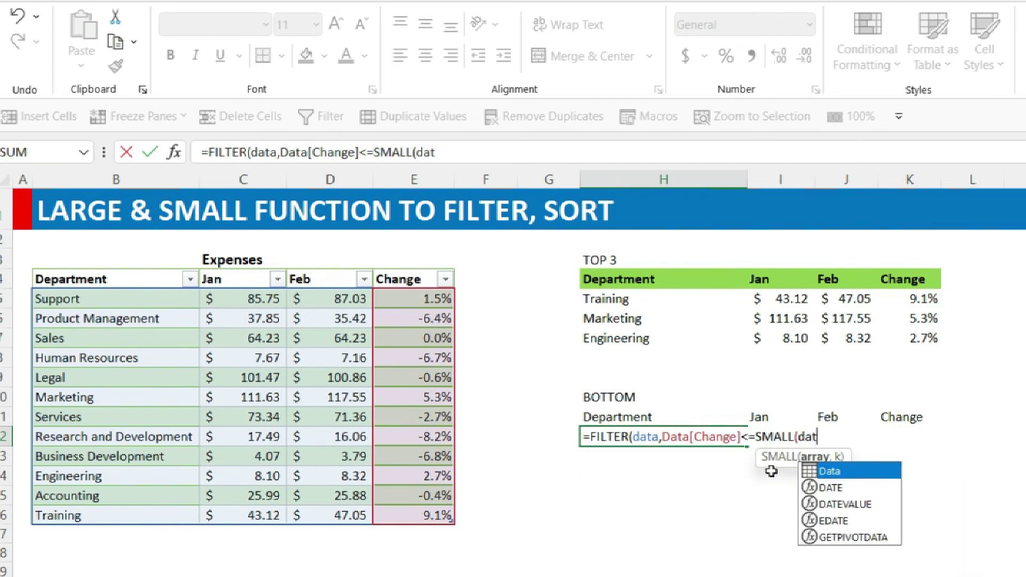
key(Tab)
text([cha)
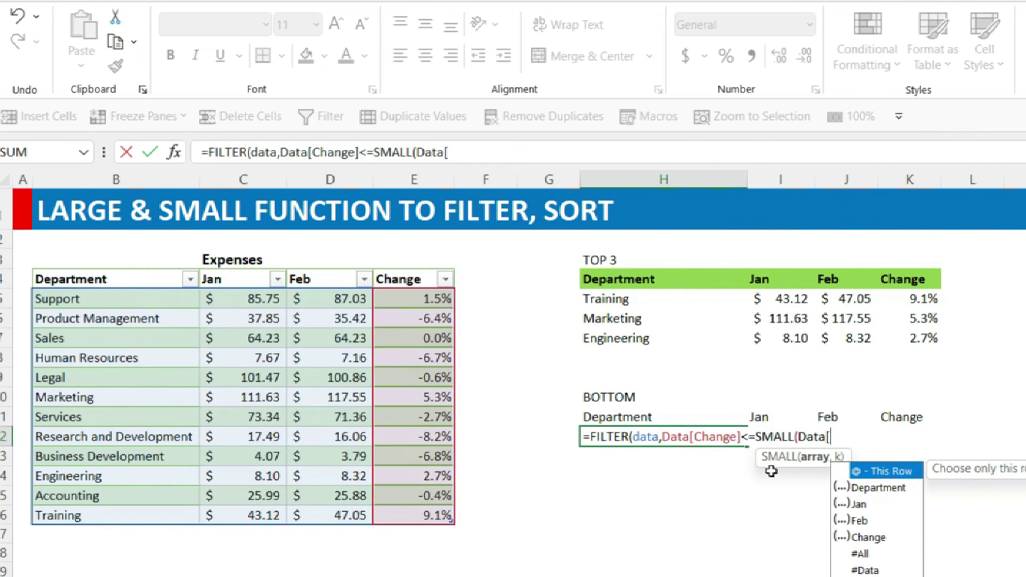
key(Tab)
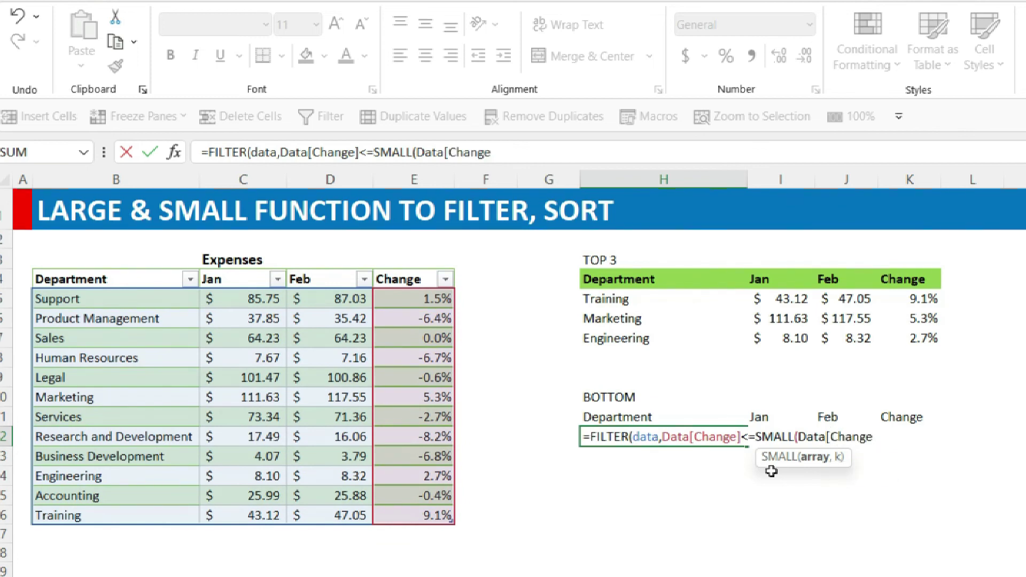
text(])
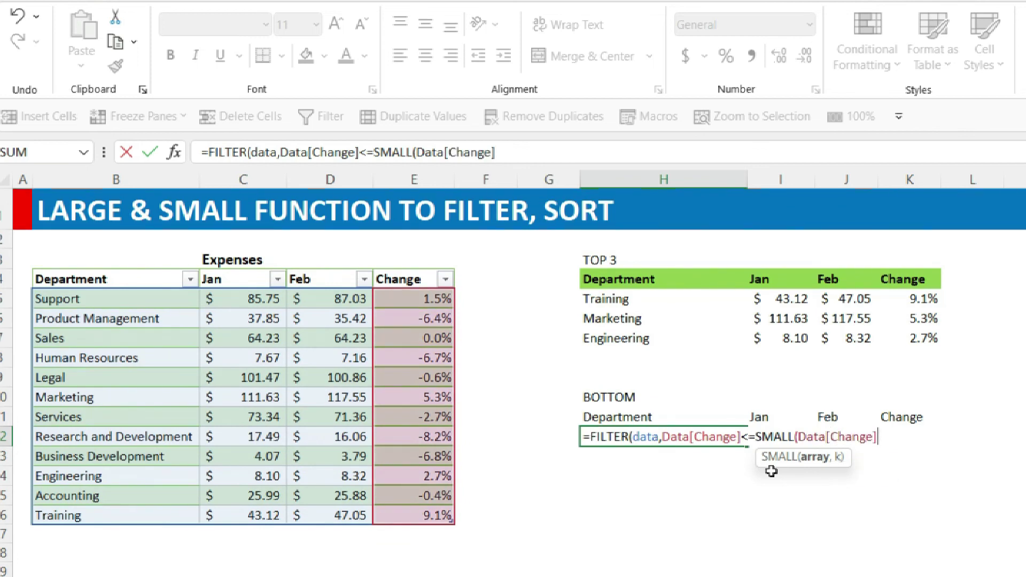
text(,3)
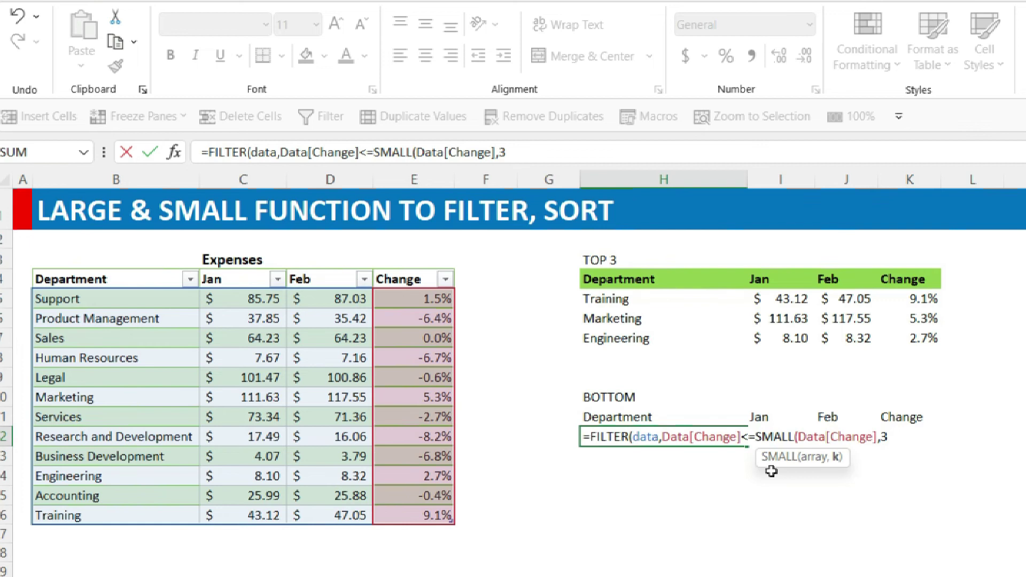
text())
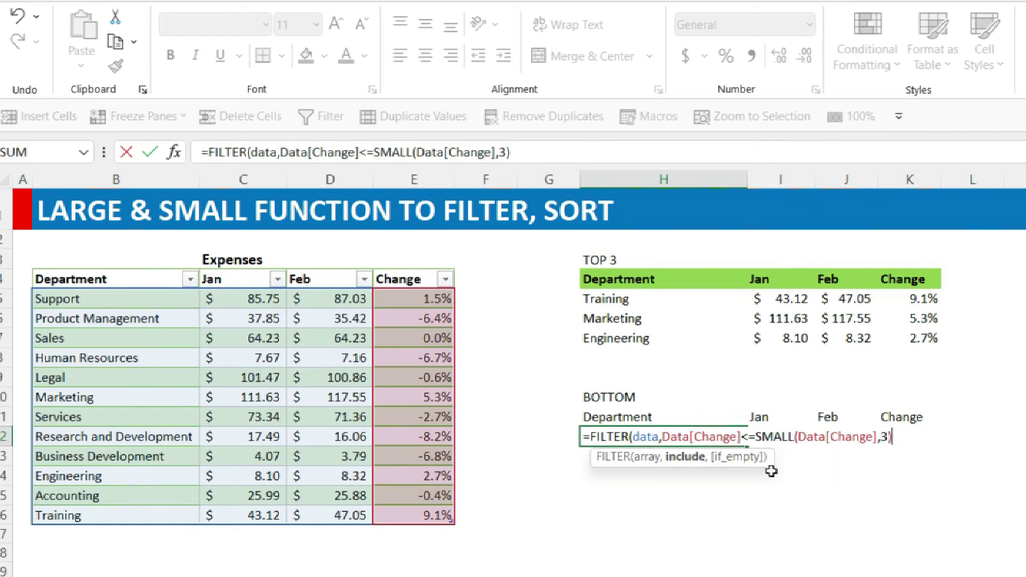
text())
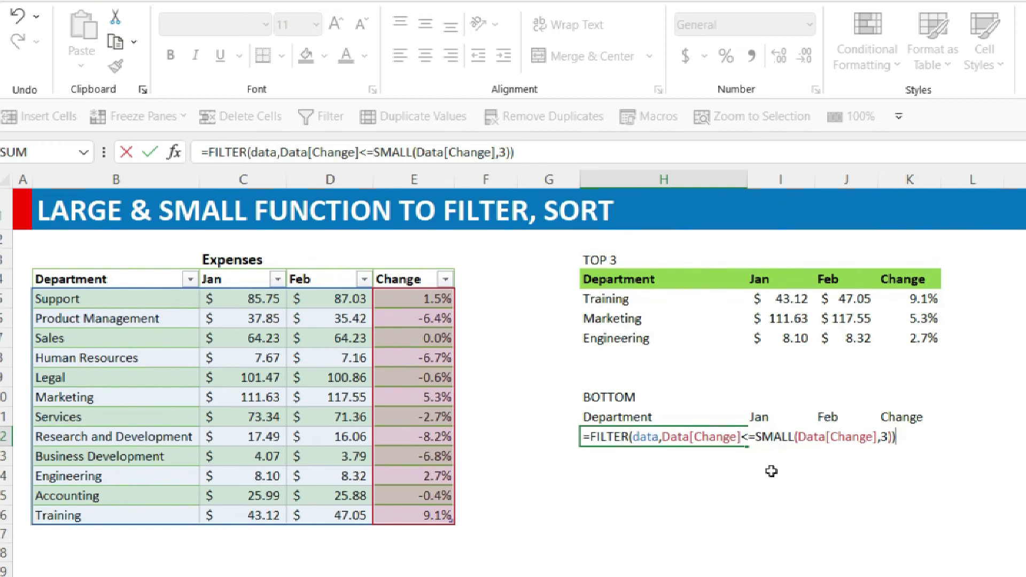
key(Return)
drag(801, 457, 636, 433)
shift+click(890, 486)
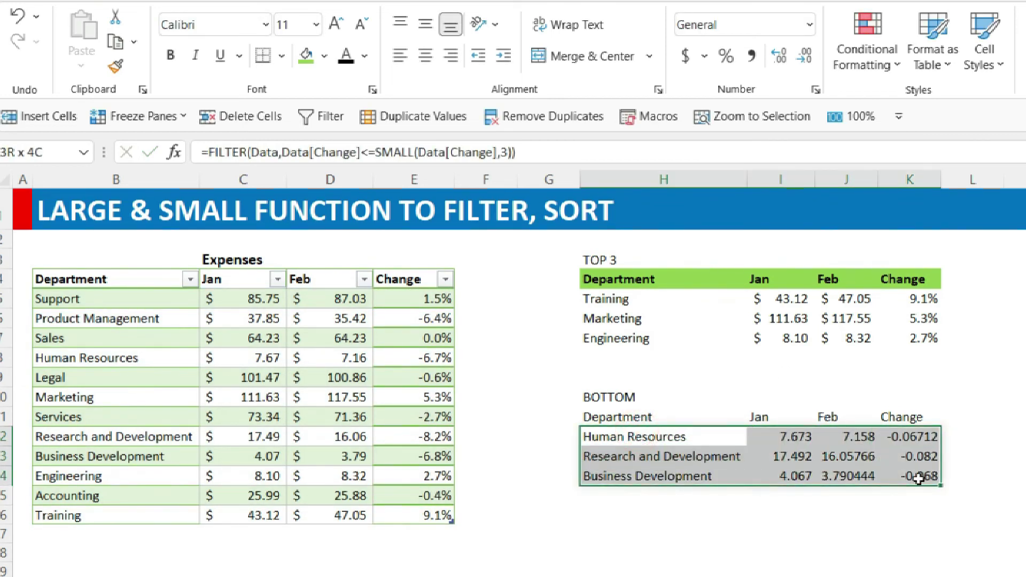
drag(781, 436, 863, 478)
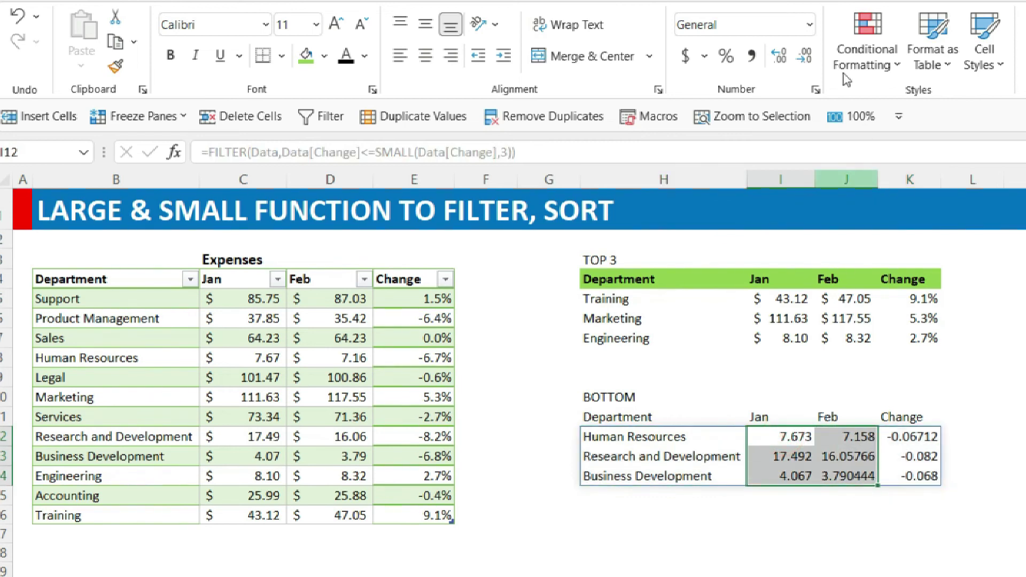
drag(758, 318, 849, 338)
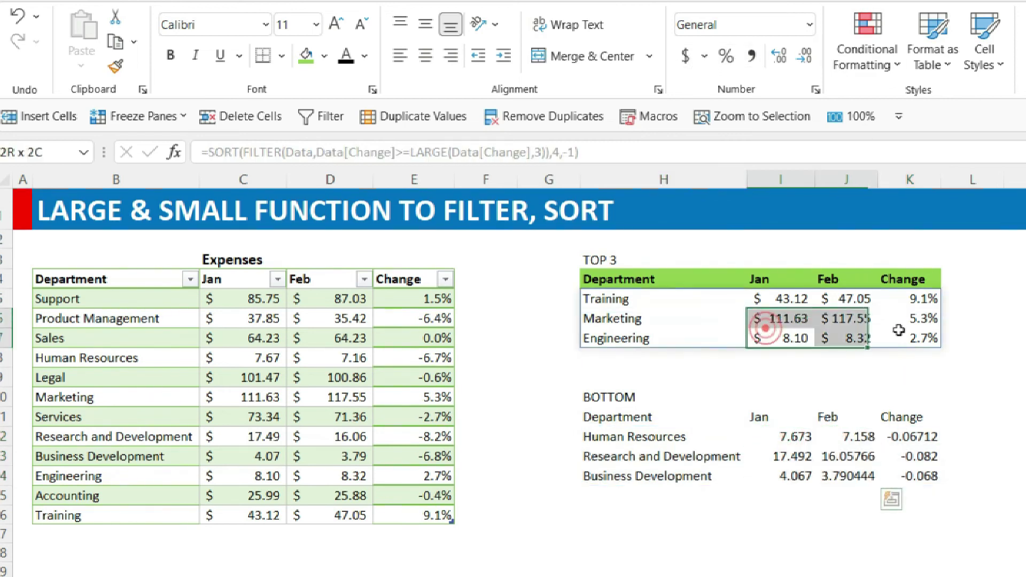
drag(759, 337, 922, 338)
click(115, 65)
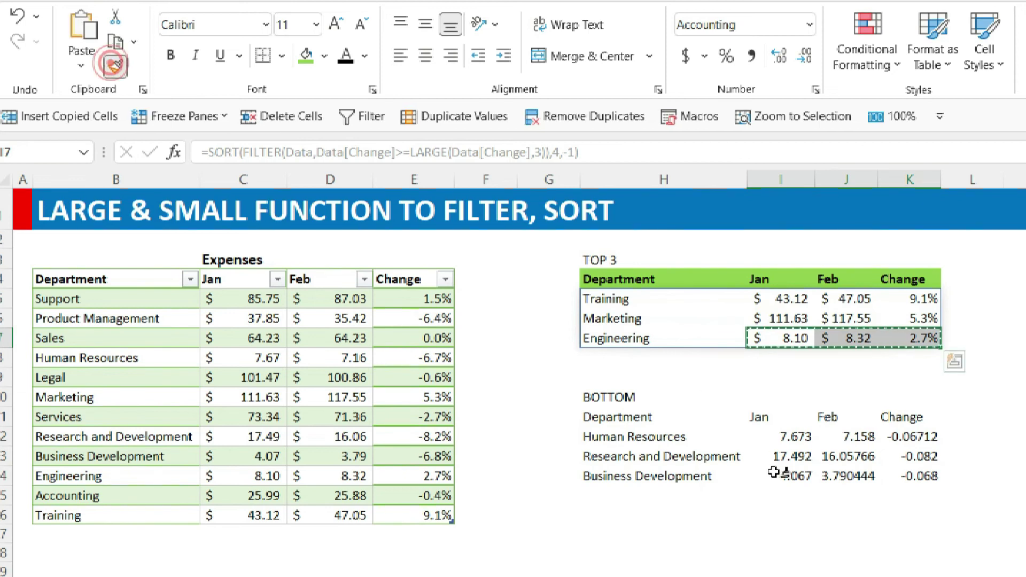
drag(784, 436, 903, 474)
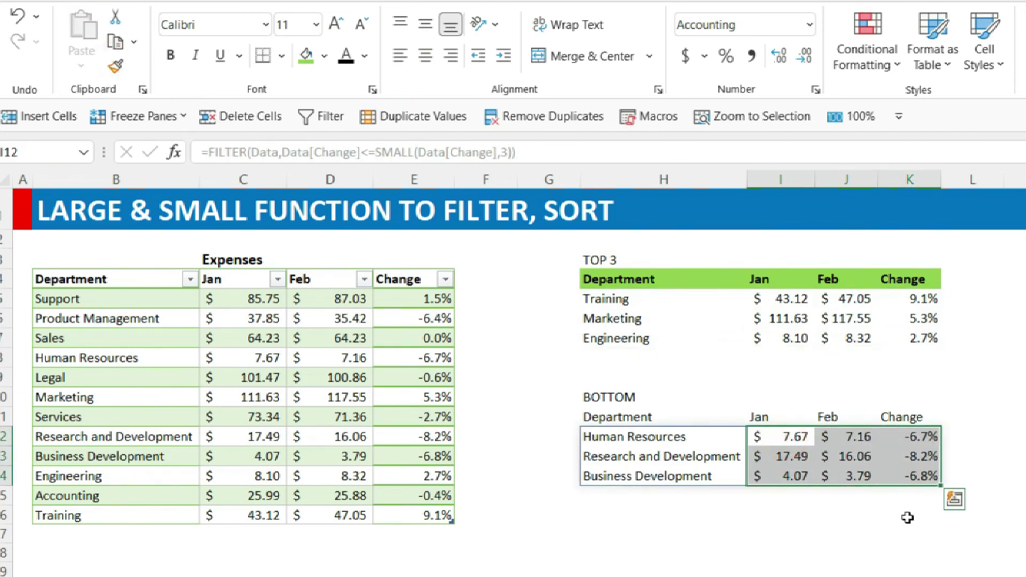
click(908, 515)
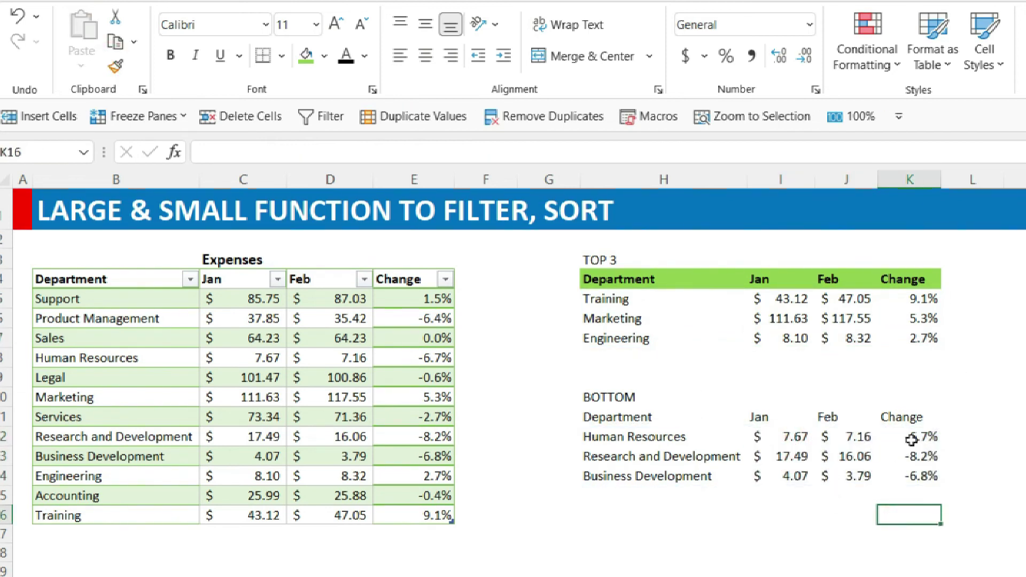
drag(632, 438, 906, 473)
drag(916, 437, 921, 465)
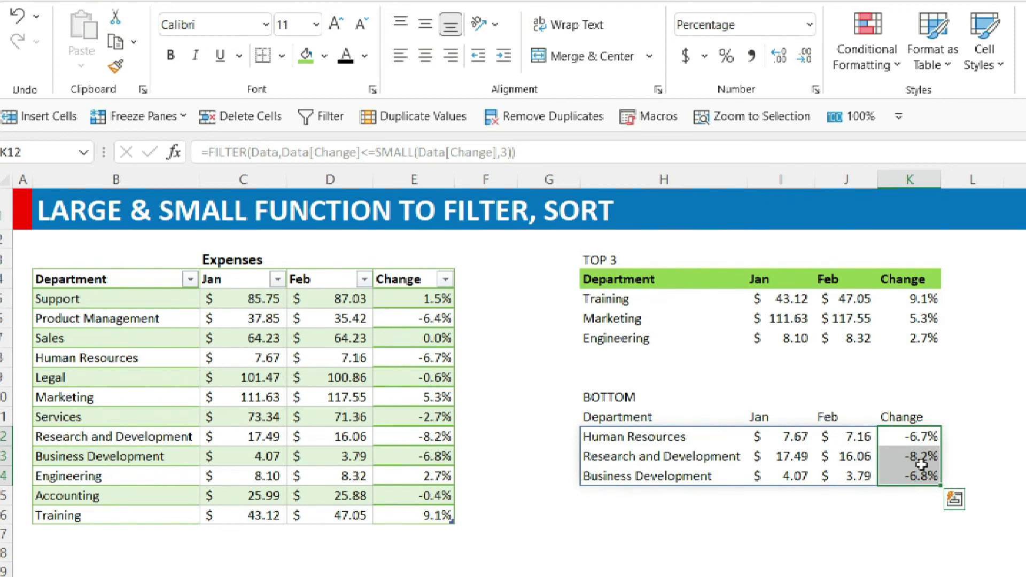
click(919, 437)
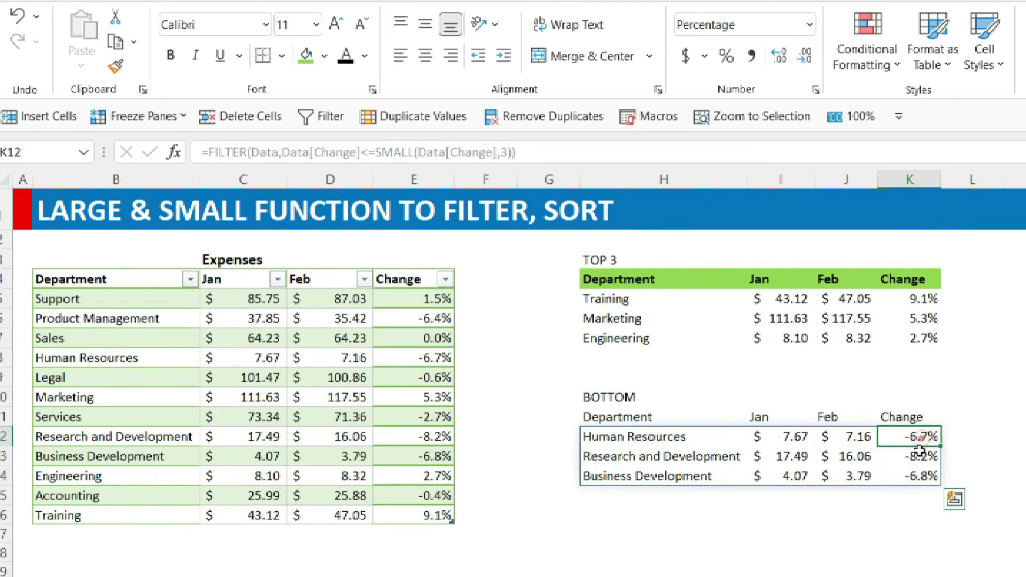
click(916, 477)
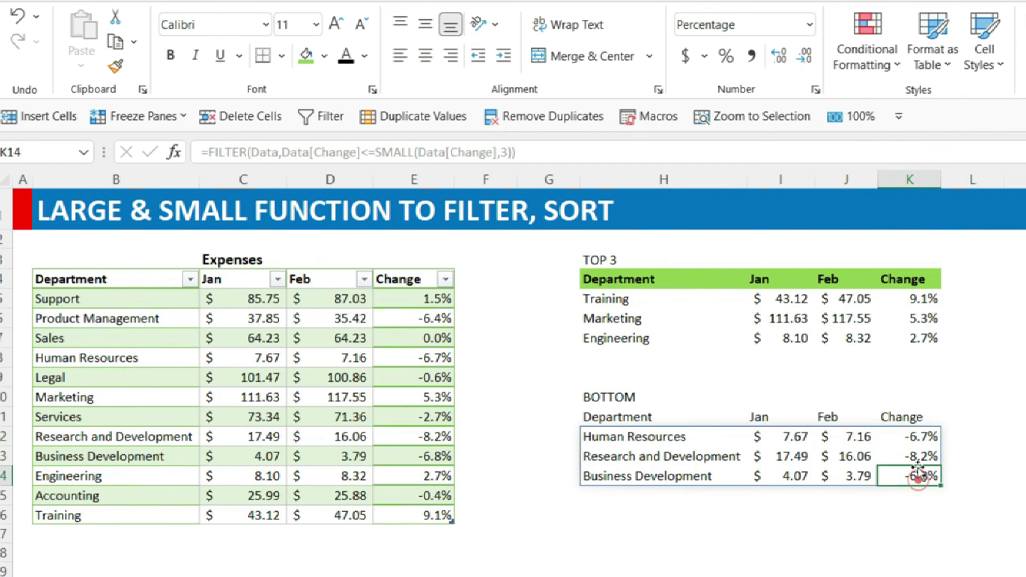
click(916, 439)
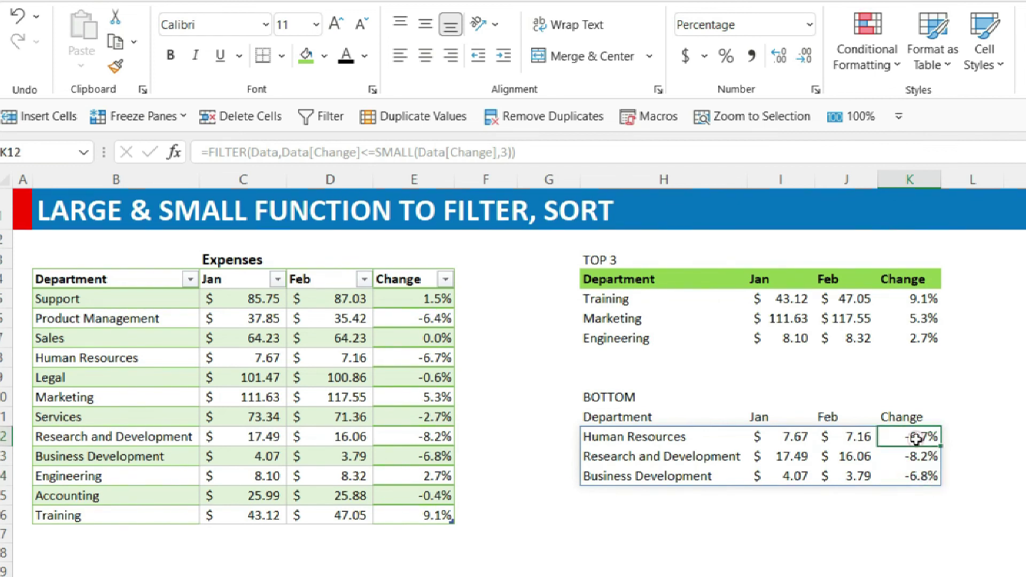
click(916, 477)
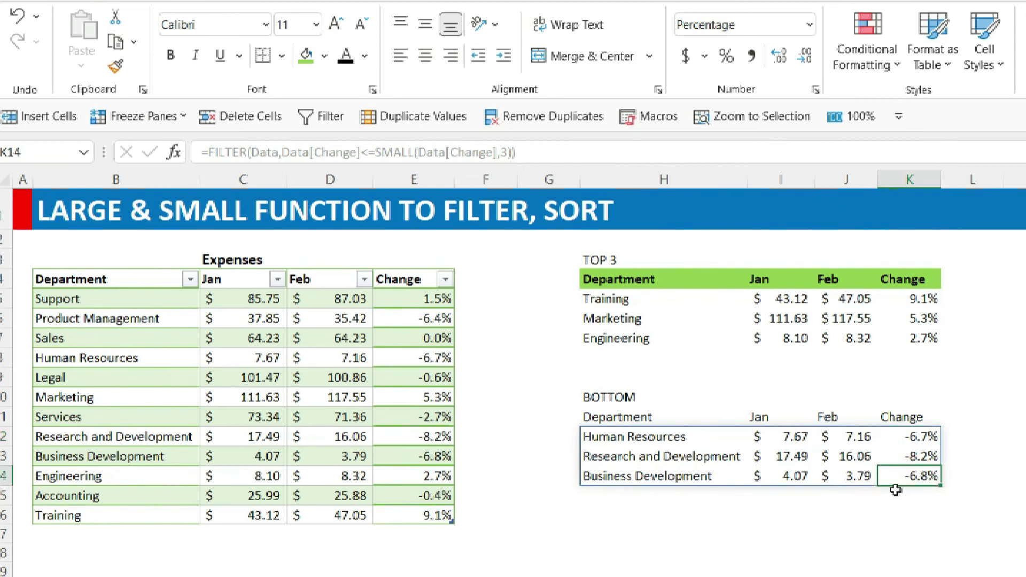
click(923, 437)
click(923, 457)
click(924, 436)
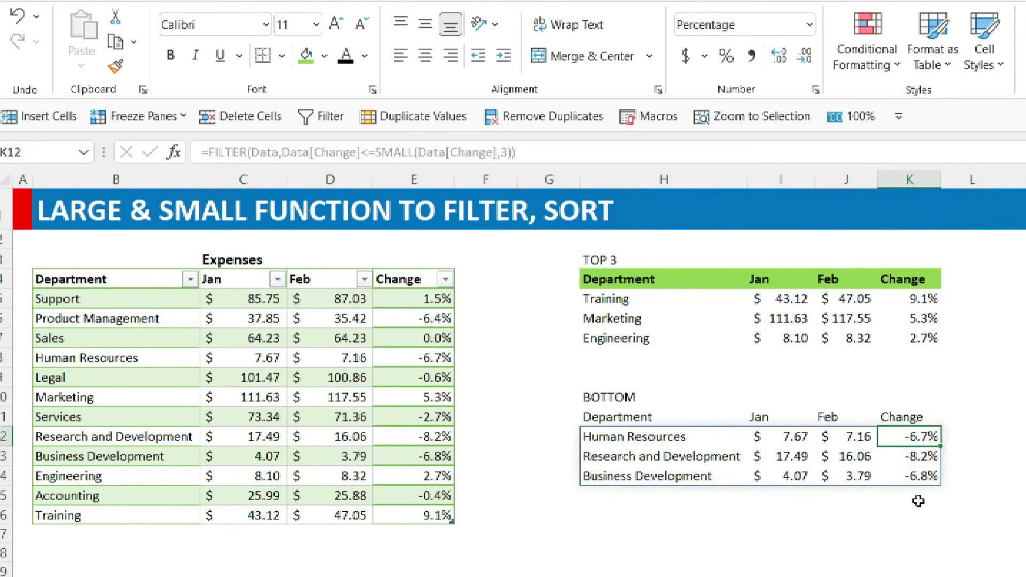
click(909, 459)
click(920, 436)
click(612, 436)
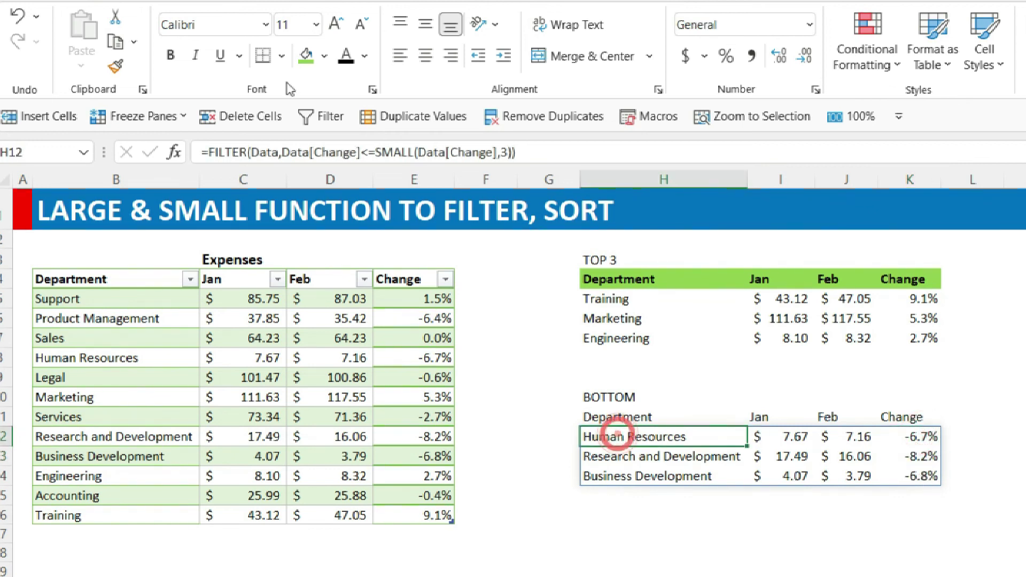
Wrap the BOTTOM FILTER formula in SORT with index 4 and order 1 for ascending Change
click(210, 154)
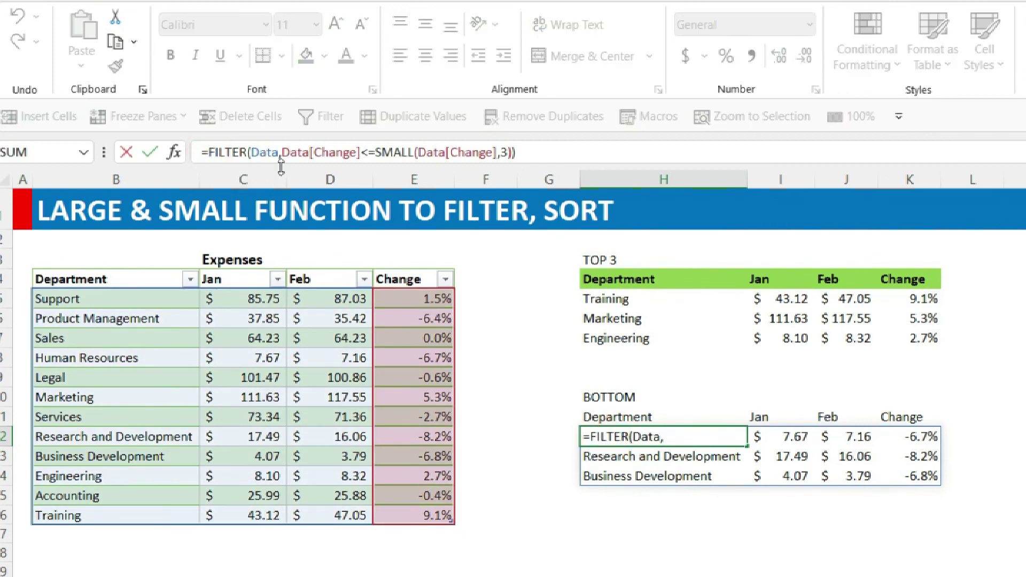
text(sort)
key(Tab)
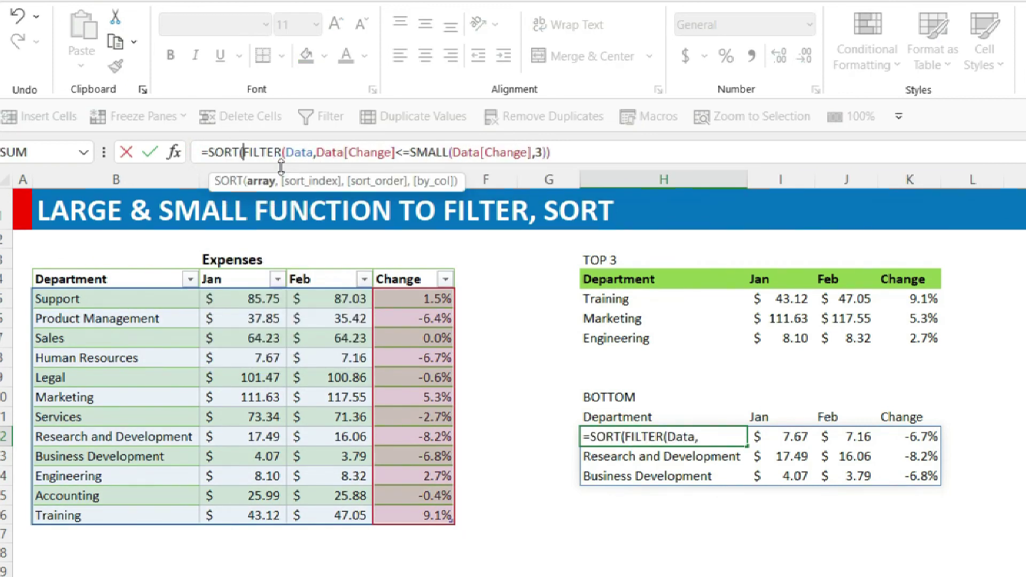
click(561, 152)
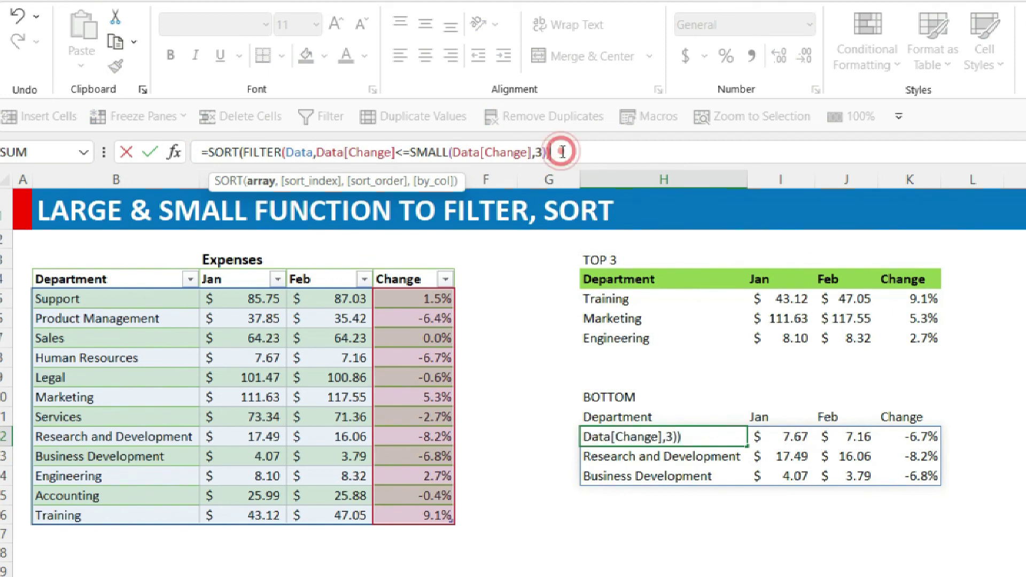
text(,)
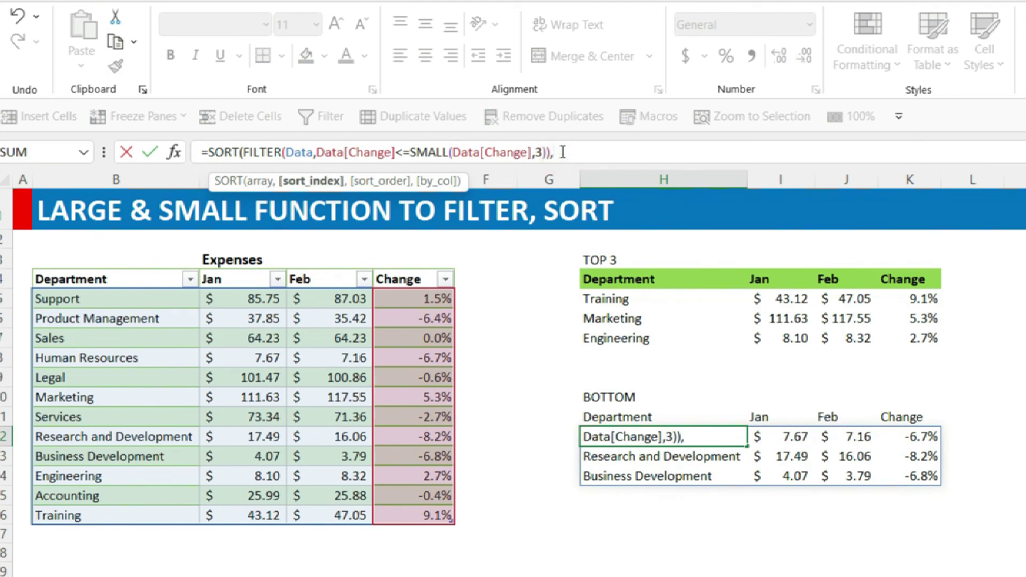
text(4,1)
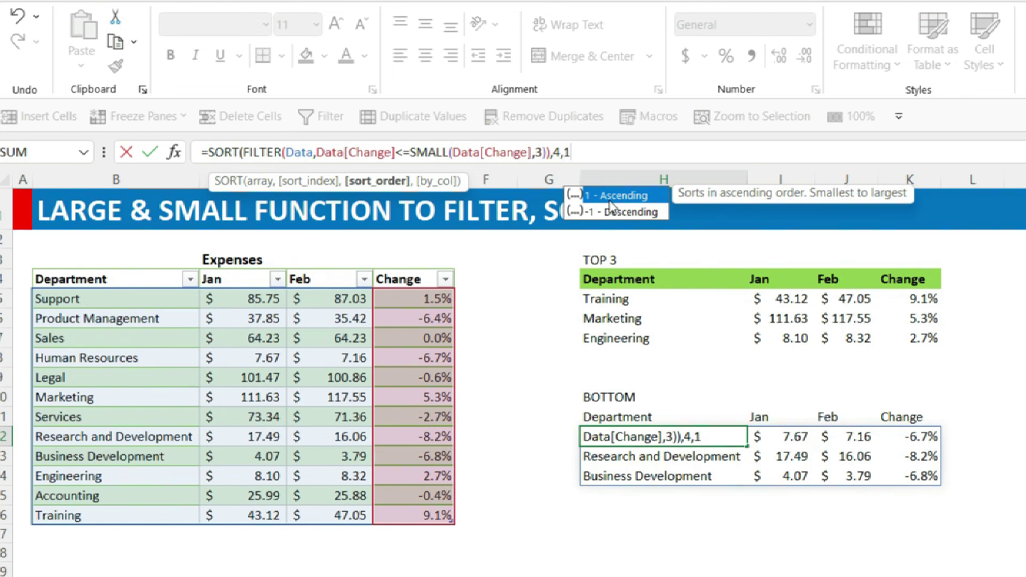
text())
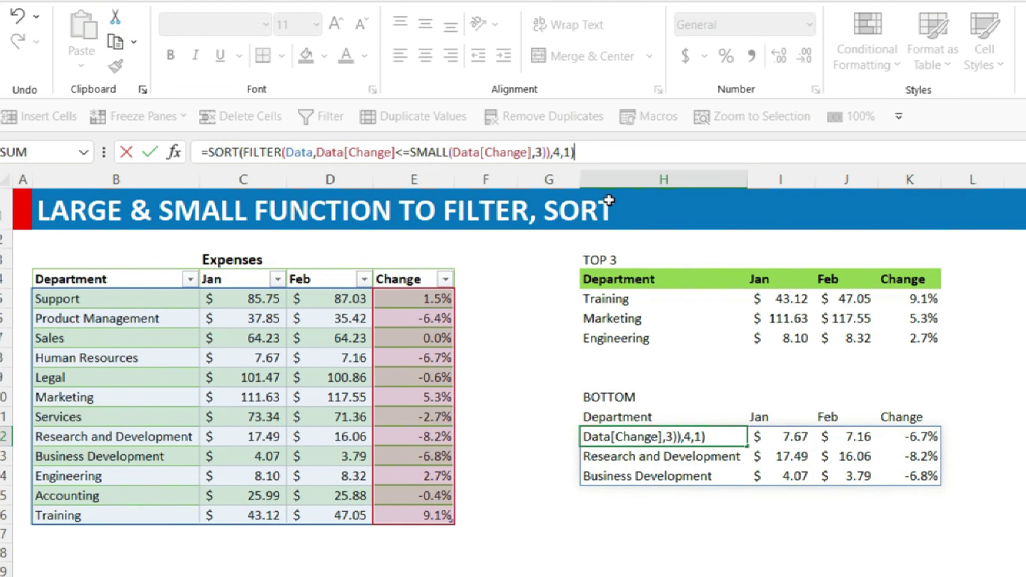
key(Return)
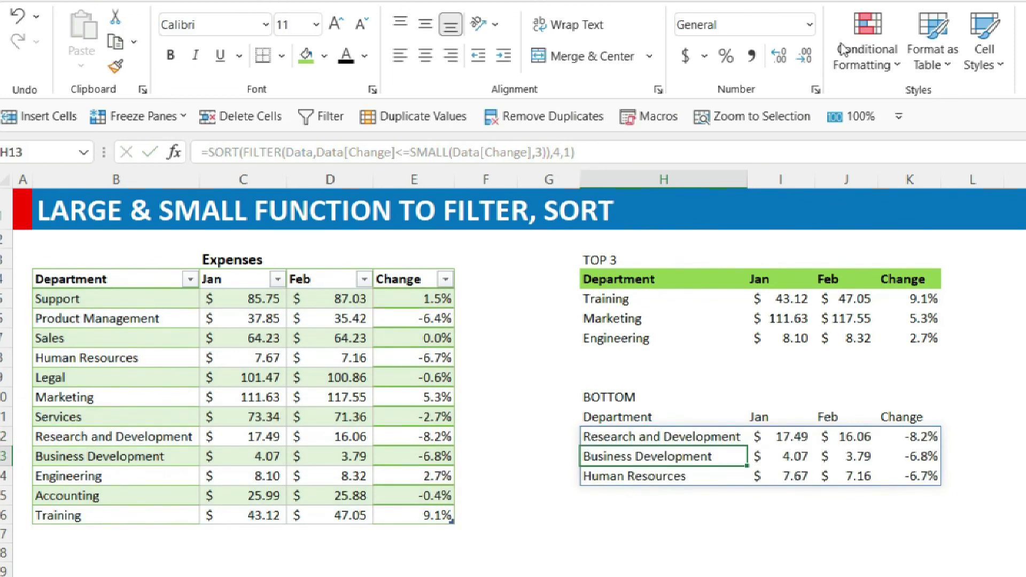
Change SMALL's k from 3 to 6 so the BOTTOM table returns six departments
click(909, 438)
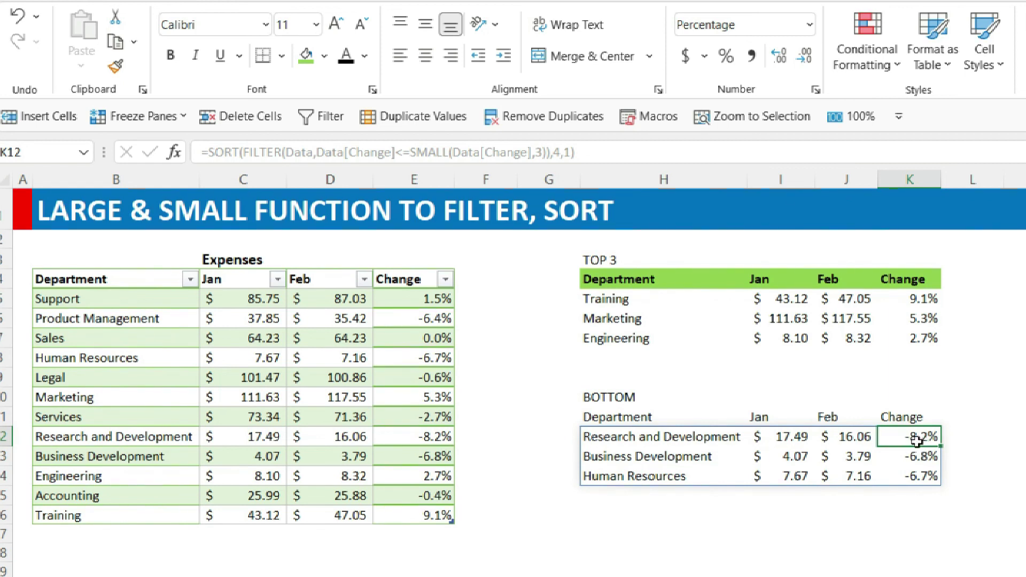
click(918, 457)
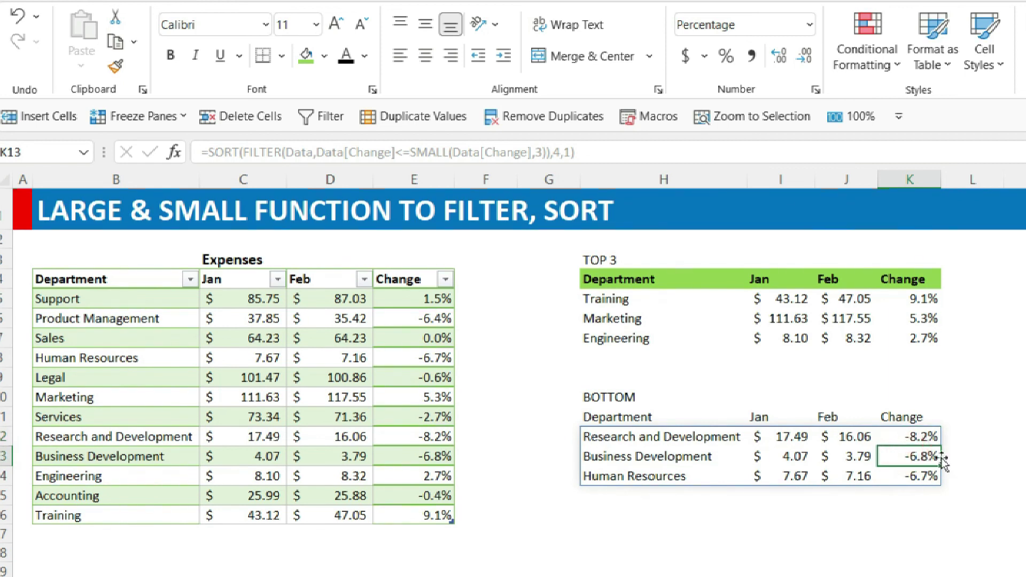
click(627, 439)
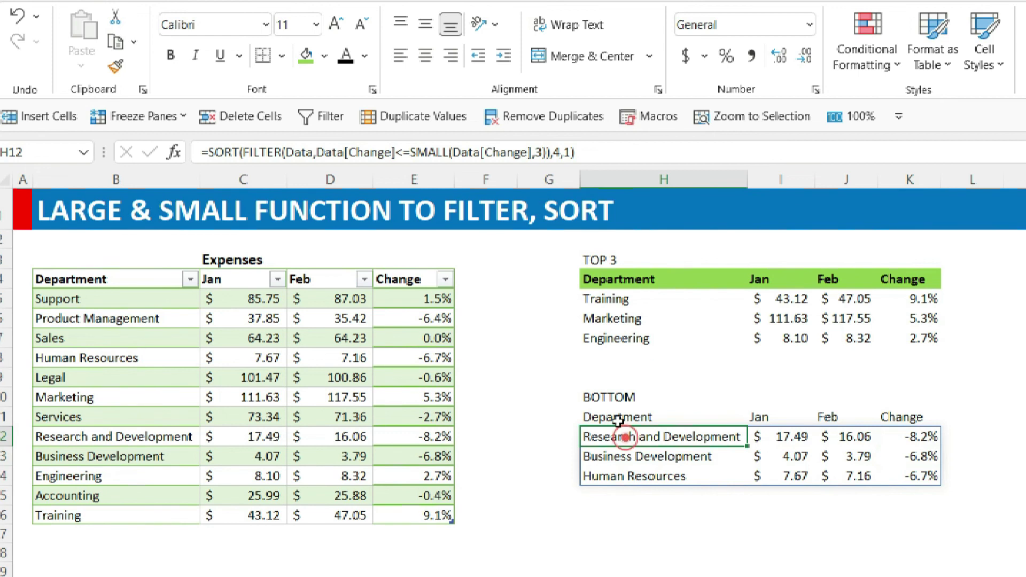
click(539, 153)
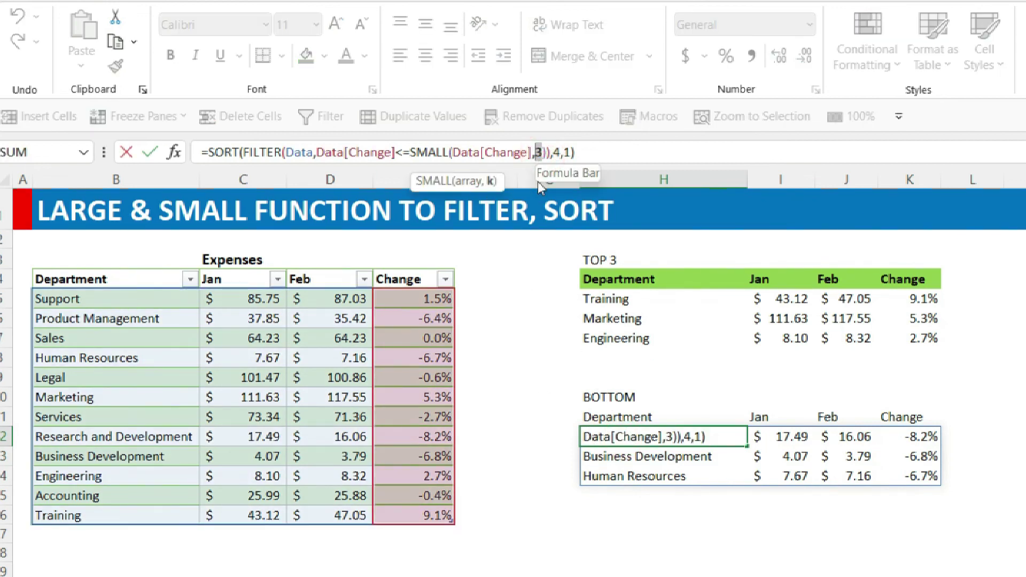
text(6)
key(Return)
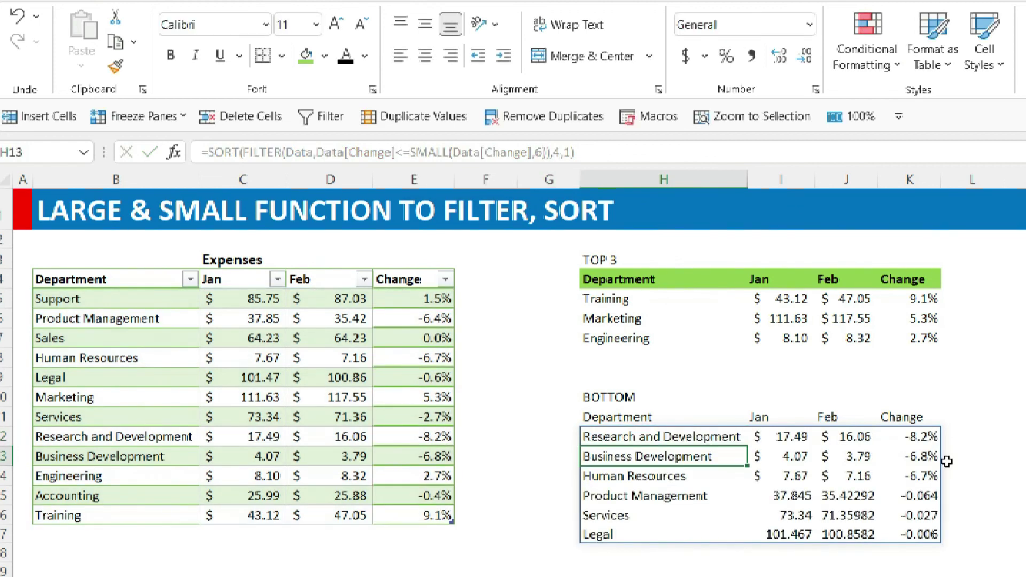
Paint Human Resources' dollar and percent formats onto the three new rows
drag(769, 474, 932, 476)
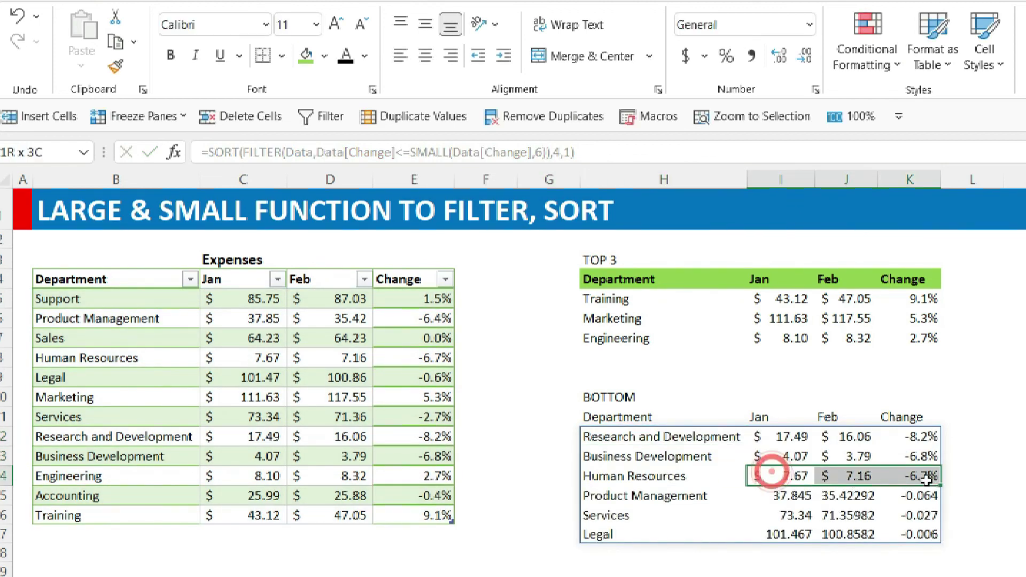
click(129, 68)
drag(779, 491, 910, 545)
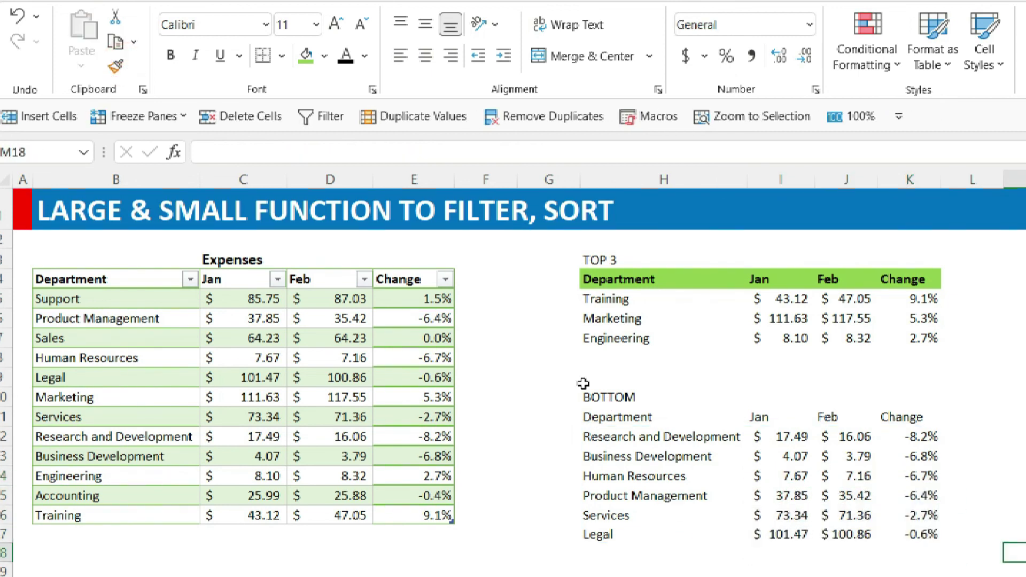
Copy the TOP 3 table's styling (H4:K7) onto the BOTTOM table with Format Painter
click(622, 415)
mouse_move(614, 279)
mouse_down()
mouse_move(934, 318)
mouse_move(925, 335)
mouse_up()
click(115, 66)
click(614, 419)
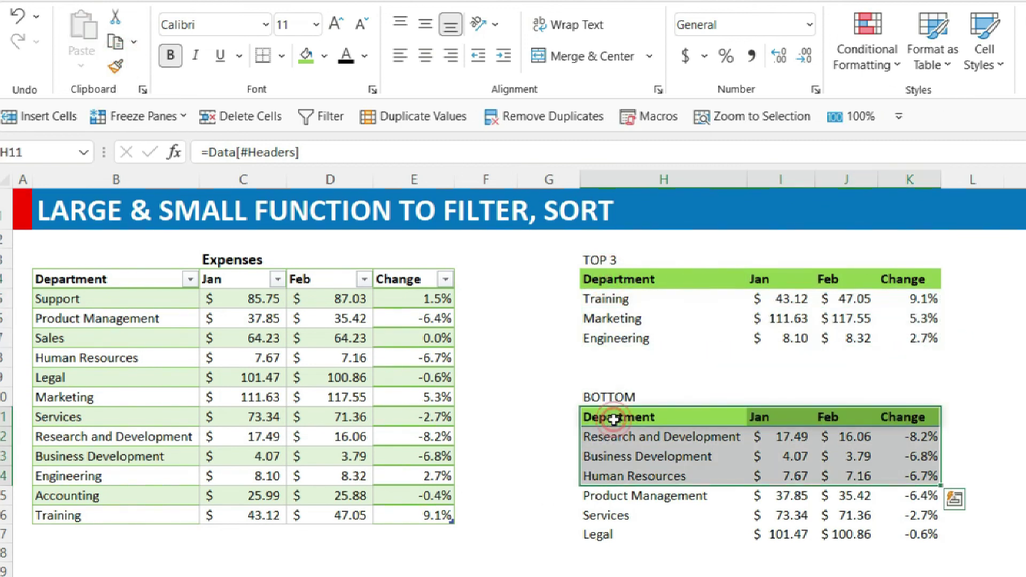
click(706, 514)
Retitle the BOTTOM label in H10 to 'BOTTOM 6'
click(767, 540)
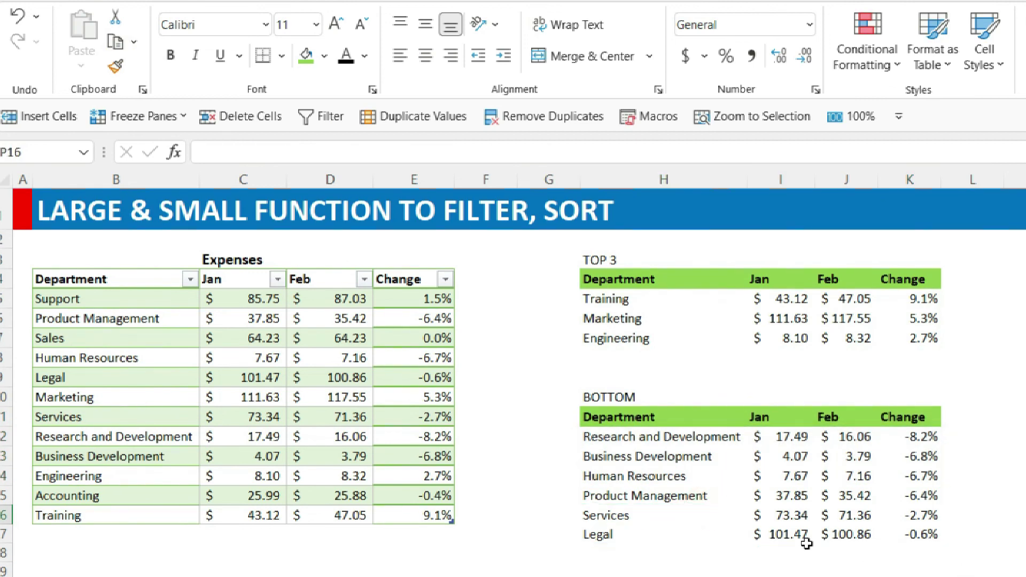
click(623, 397)
double_click(667, 400)
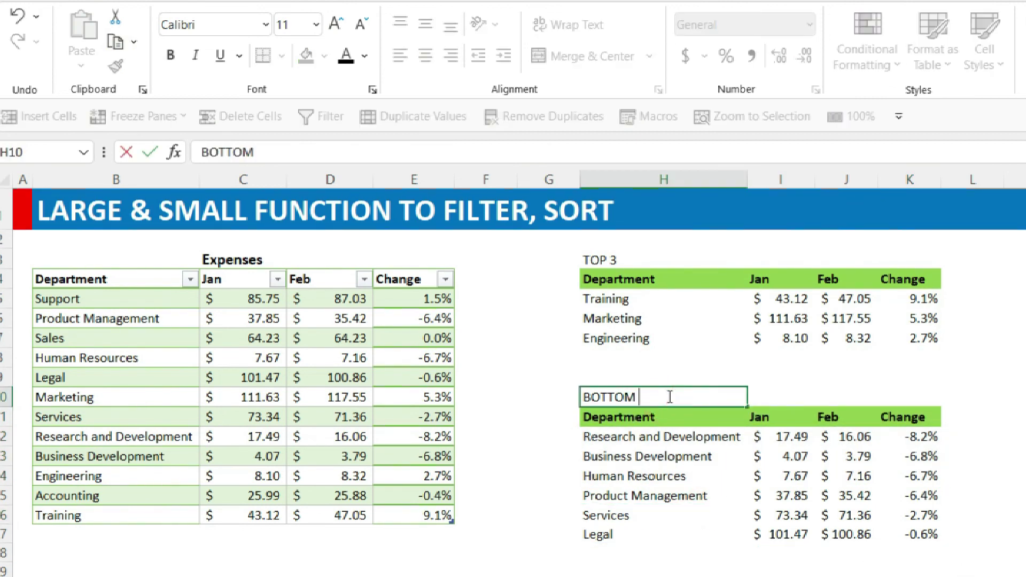
text(6)
click(719, 516)
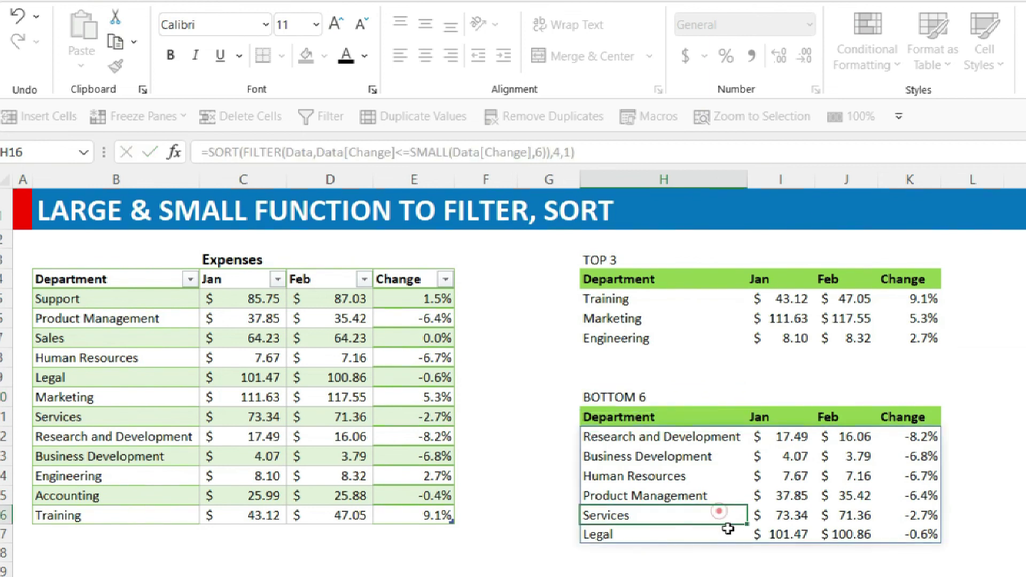
Check the lower Change values and compare them with the TOP 3 formula
click(661, 309)
drag(920, 537, 912, 439)
click(1012, 437)
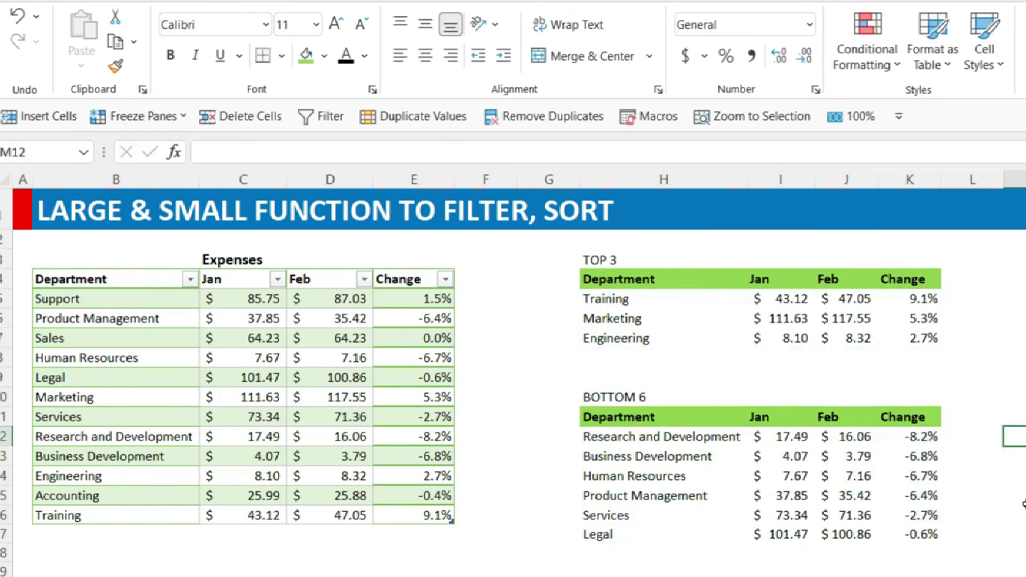
click(609, 301)
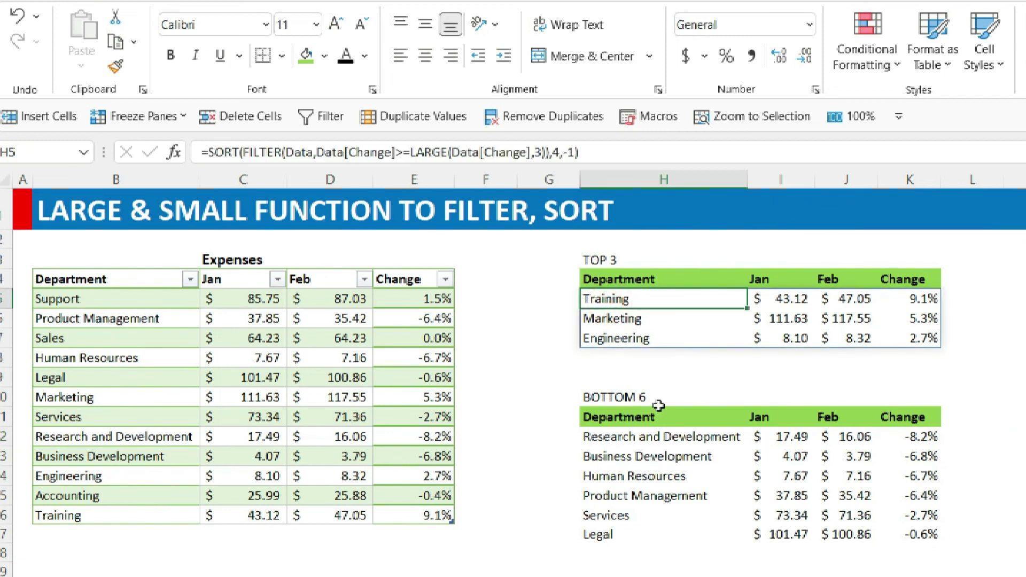